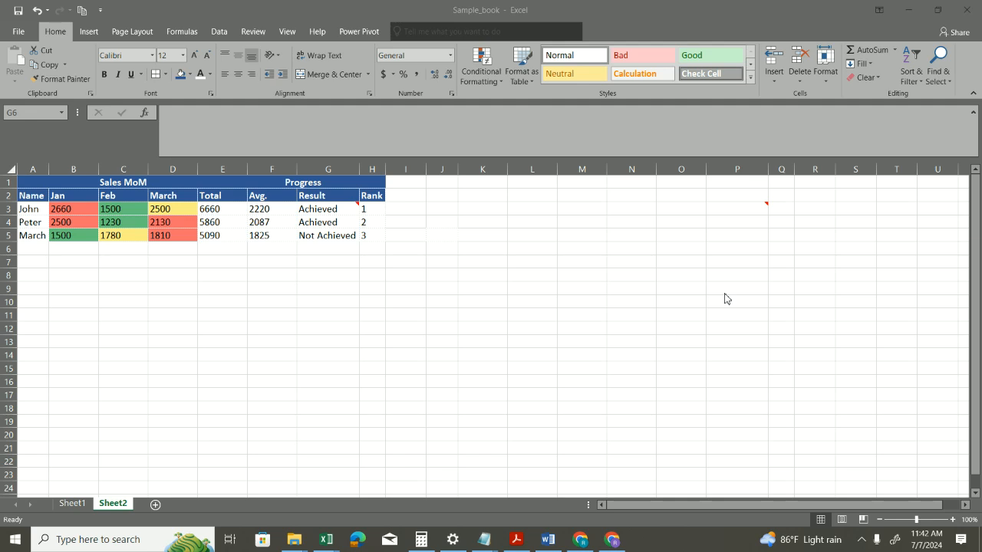
Step: Copy the sales table in A1:H5 and view the Paste Special options for cell A8
left_click_drag(22, 185, 366, 236)
key("ctrl+c")
left_click(35, 274)
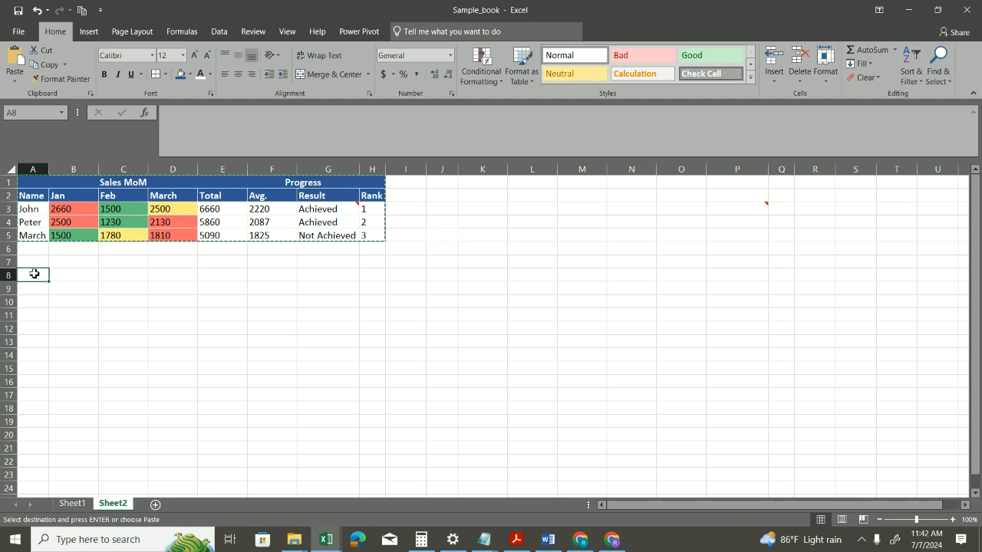
key("ctrl+alt+v")
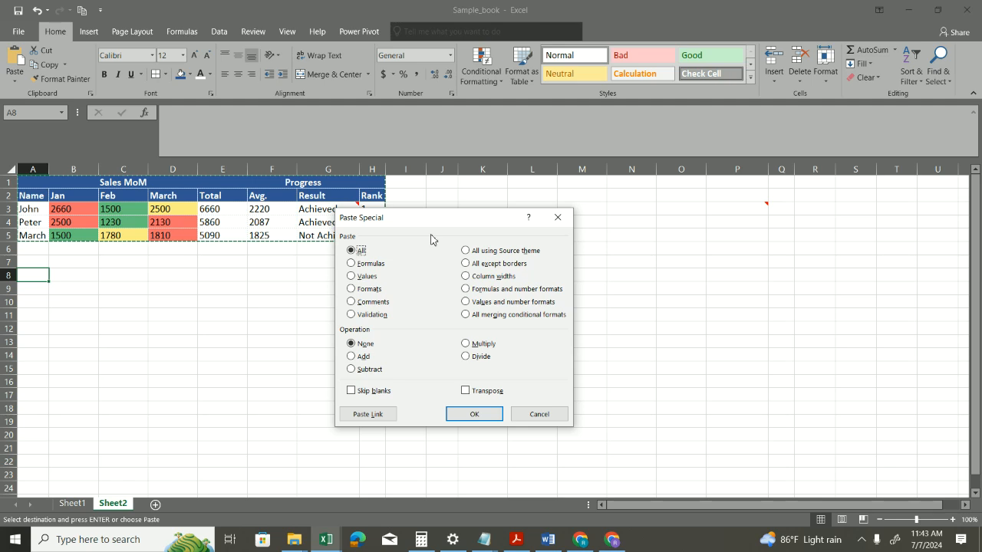
left_click(546, 417)
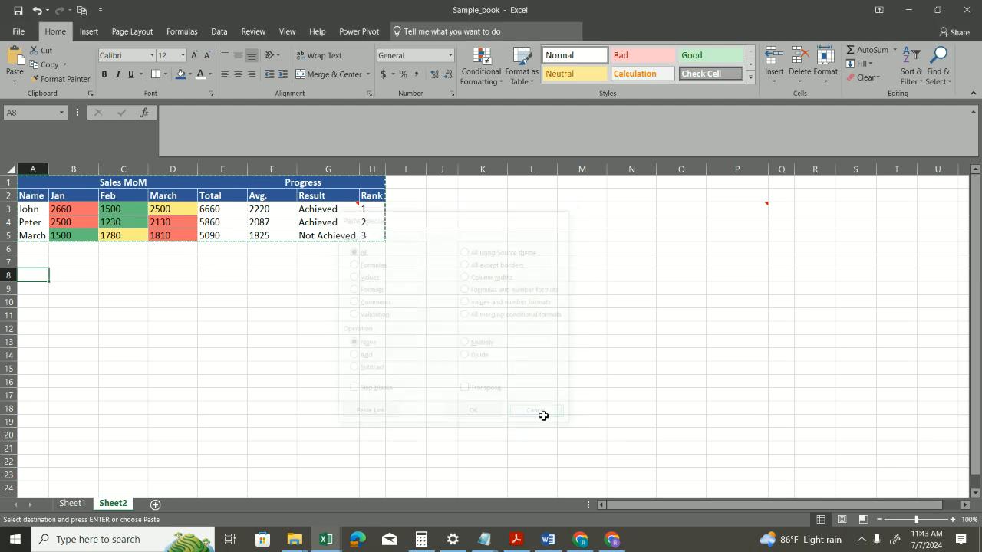
left_click_drag(31, 181, 369, 237)
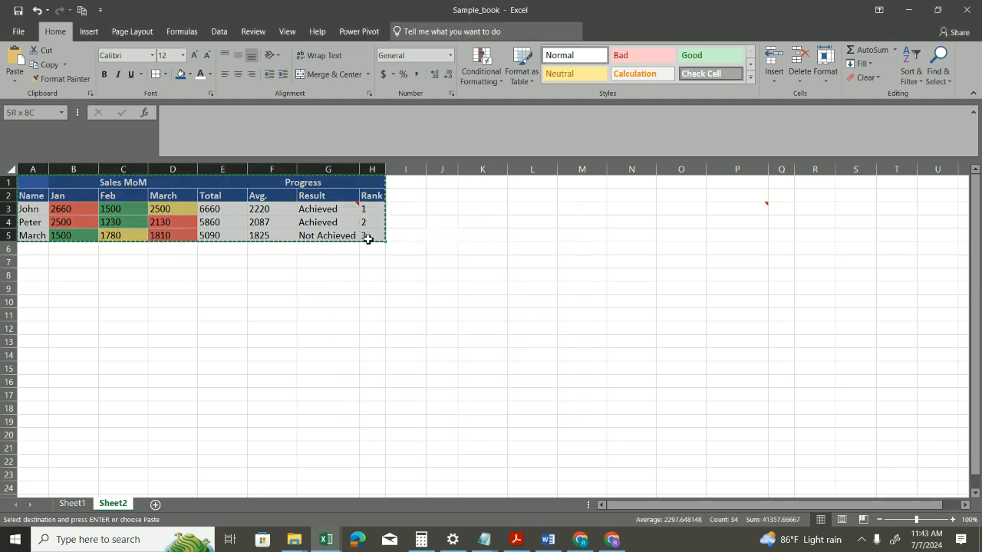
left_click(38, 276)
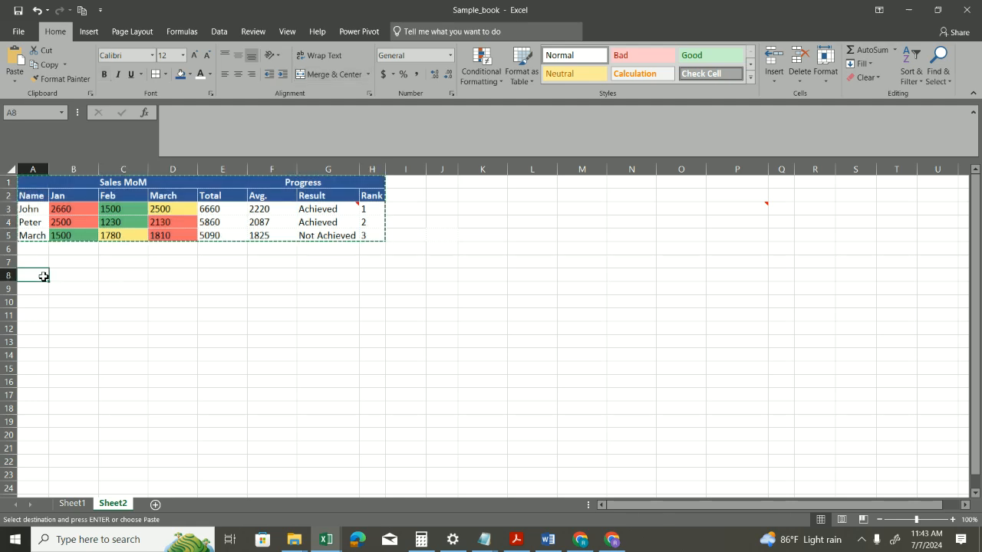
right_click(37, 278)
left_click(37, 275)
right_click(37, 276)
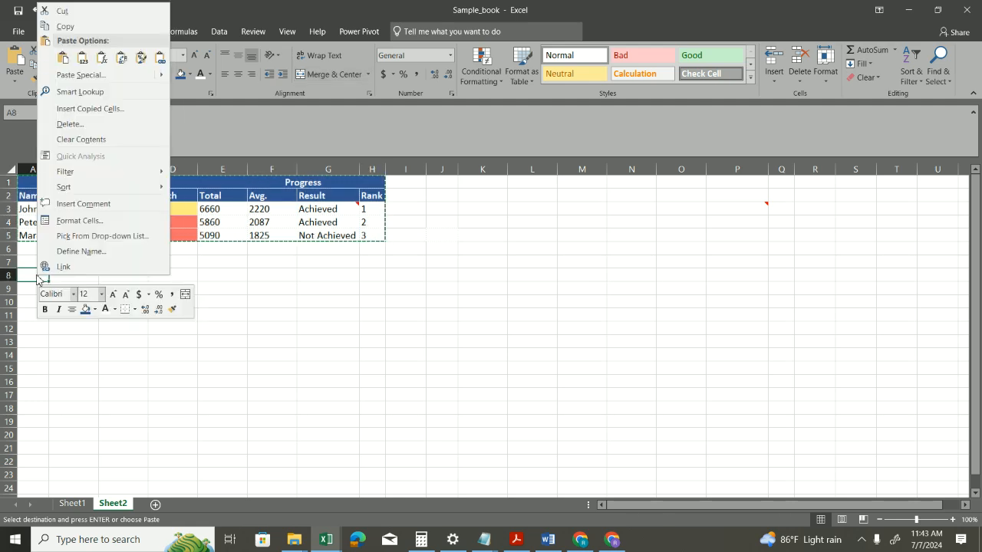
left_click(128, 80)
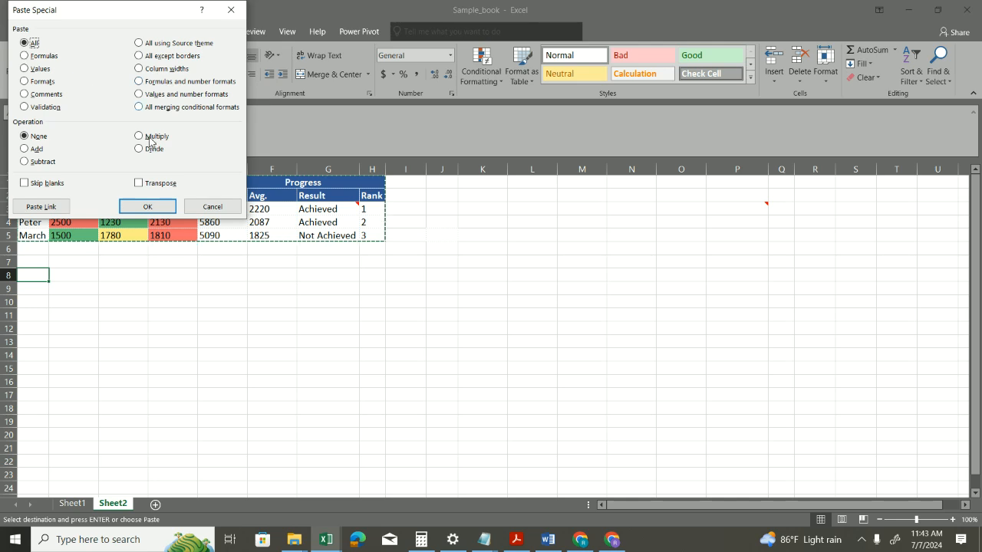
left_click(207, 212)
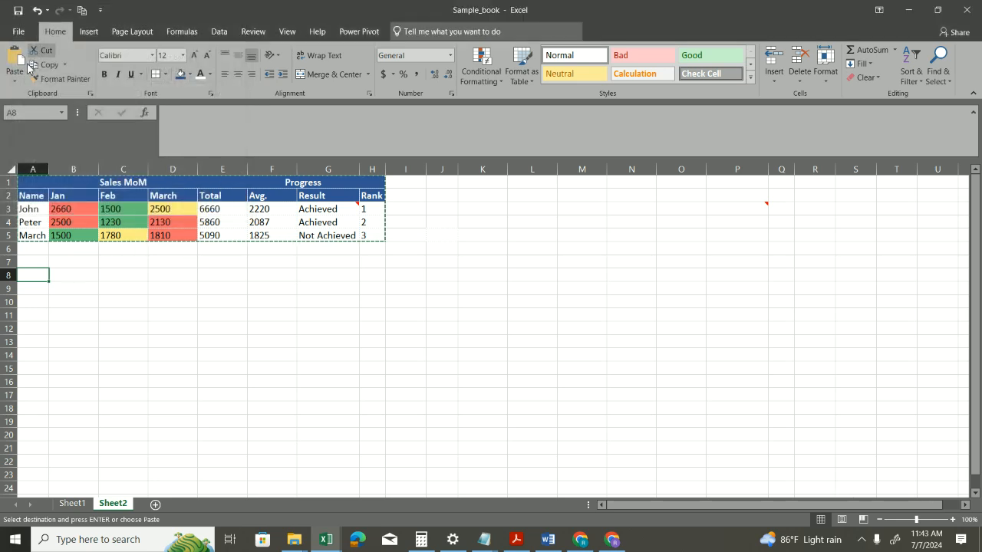
left_click(14, 80)
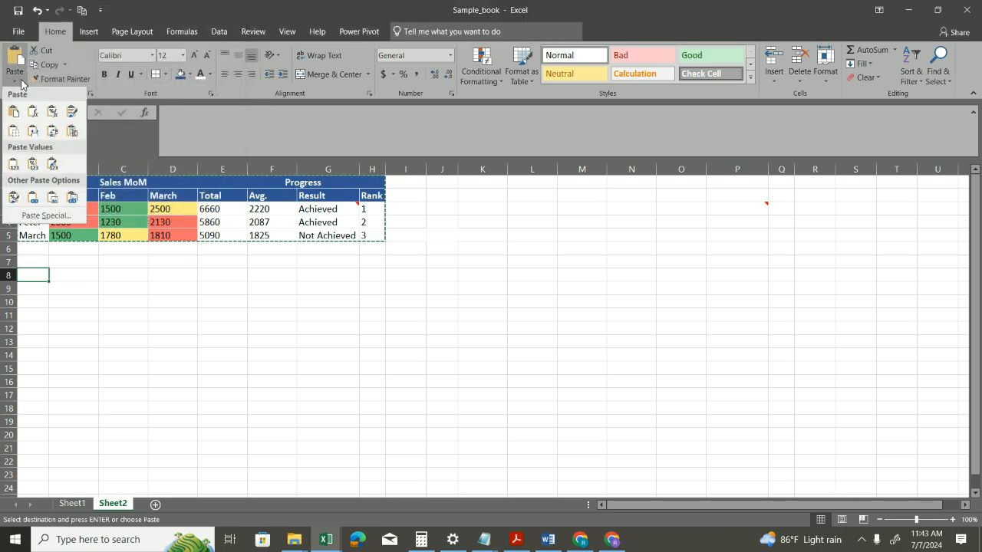
left_click(46, 217)
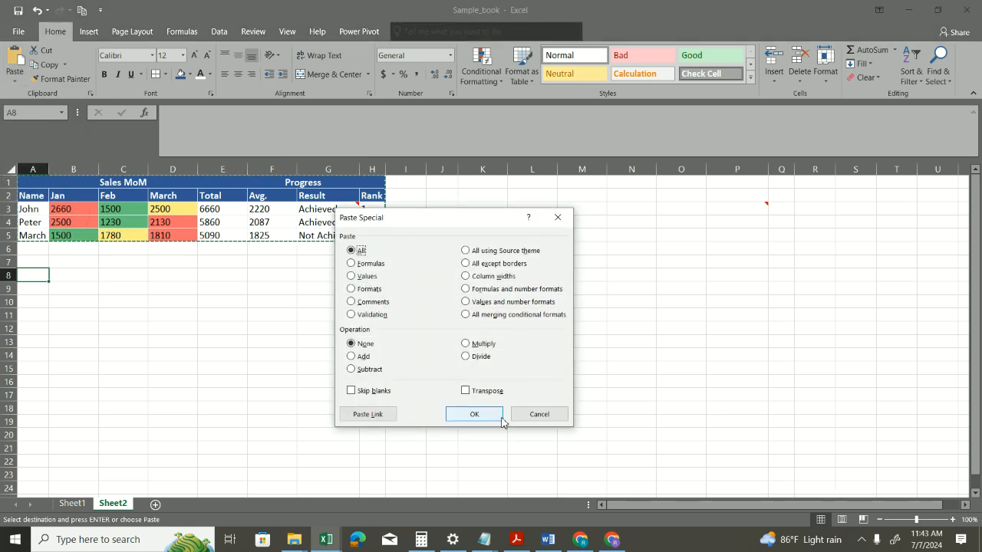
left_click(535, 414)
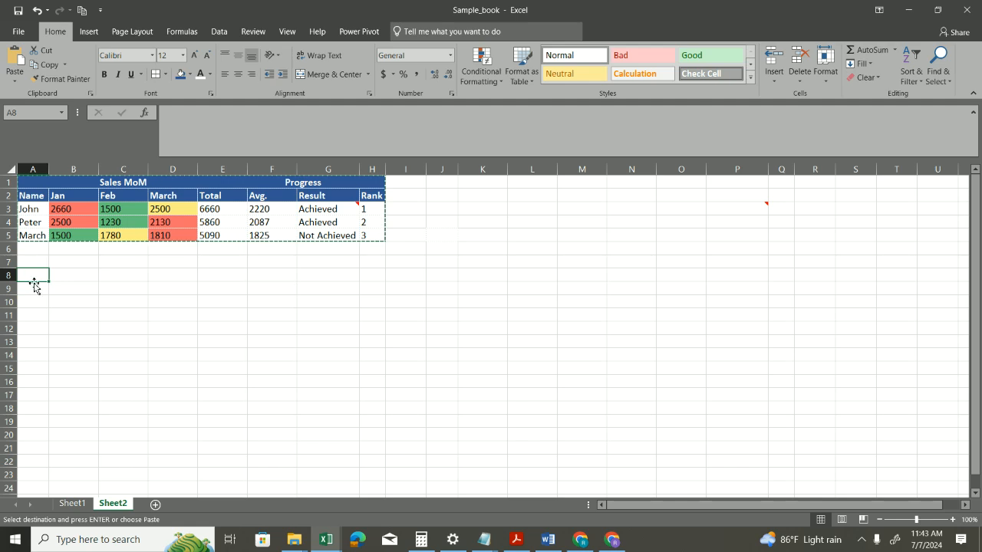
left_click_drag(32, 182, 383, 244)
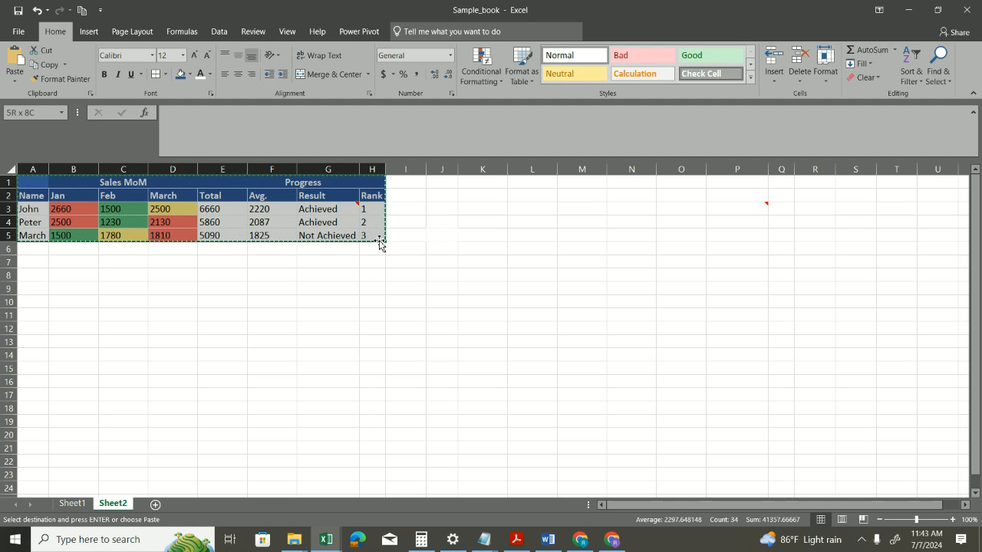
left_click(42, 277)
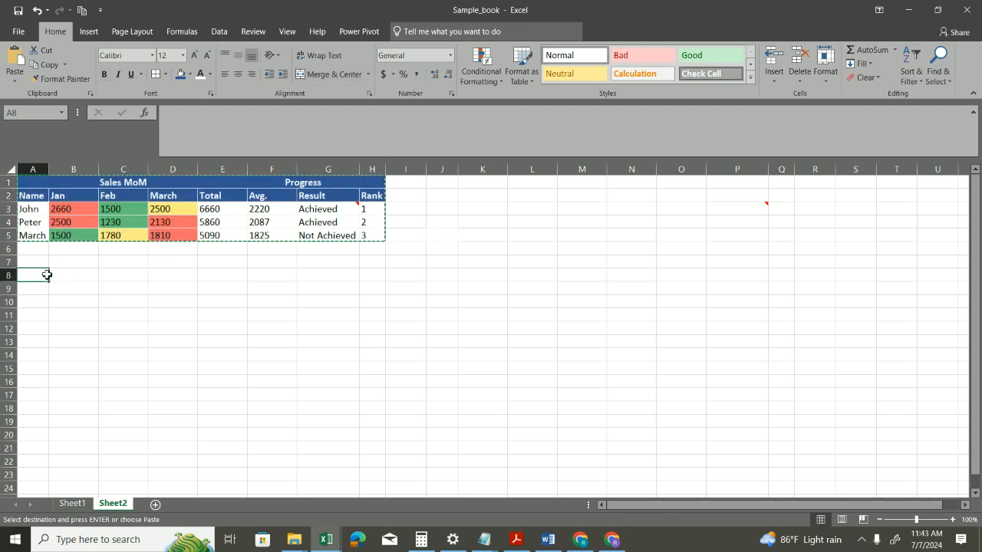
key("ctrl+alt+v")
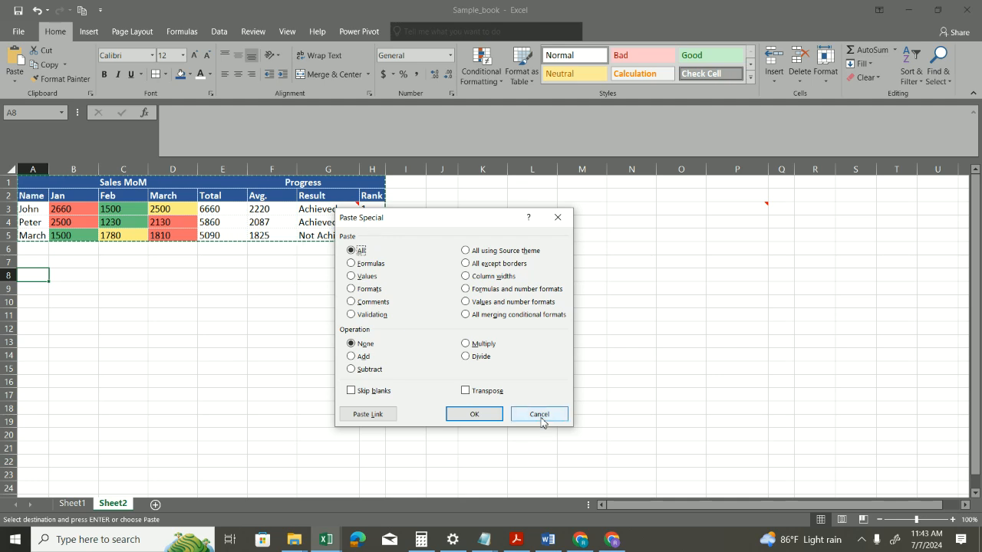
left_click(540, 416)
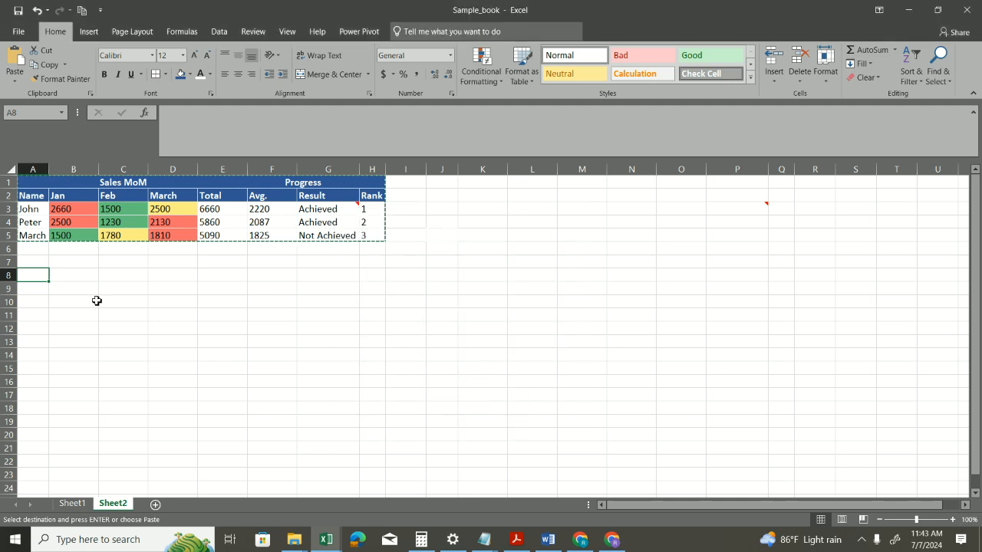
Step: Paste the copied sales table at A8 through Paste Special with the All option
key("alt+e")
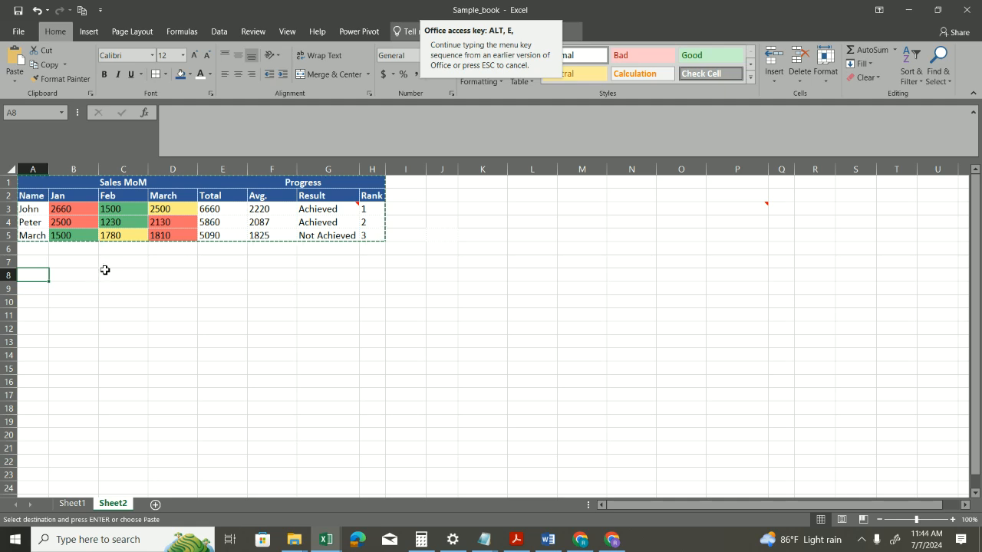
left_click_drag(52, 186, 351, 249)
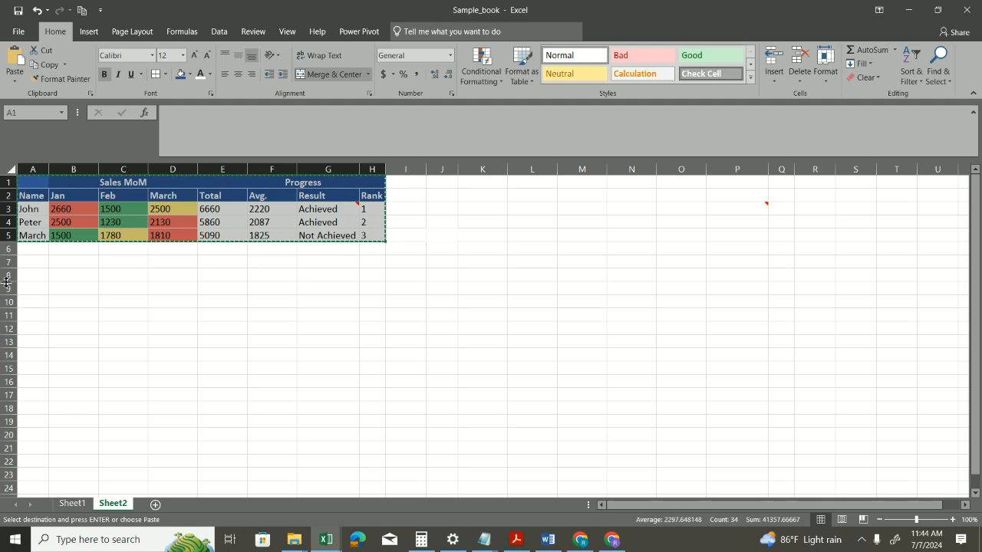
left_click(29, 276)
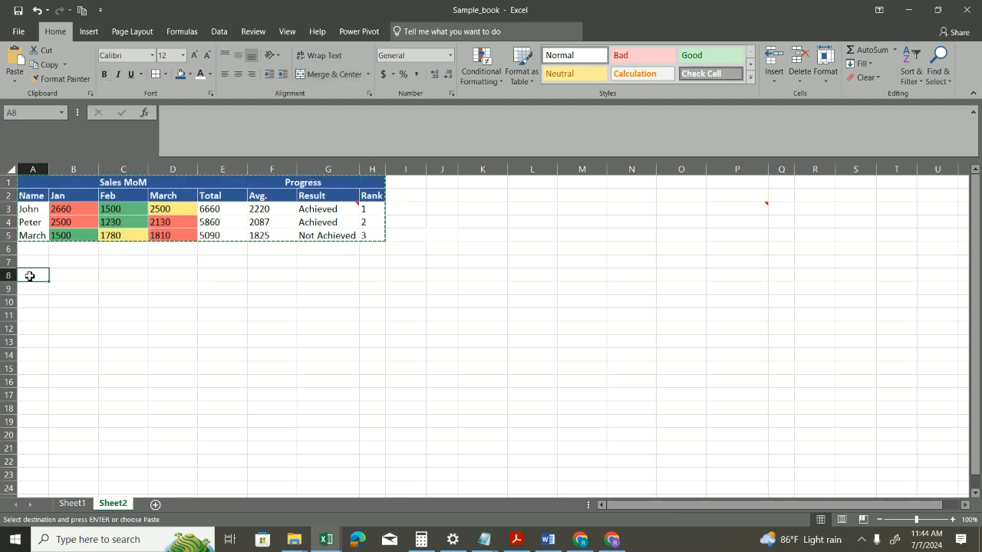
key("alt+d")
key("Escape")
key("alt+e")
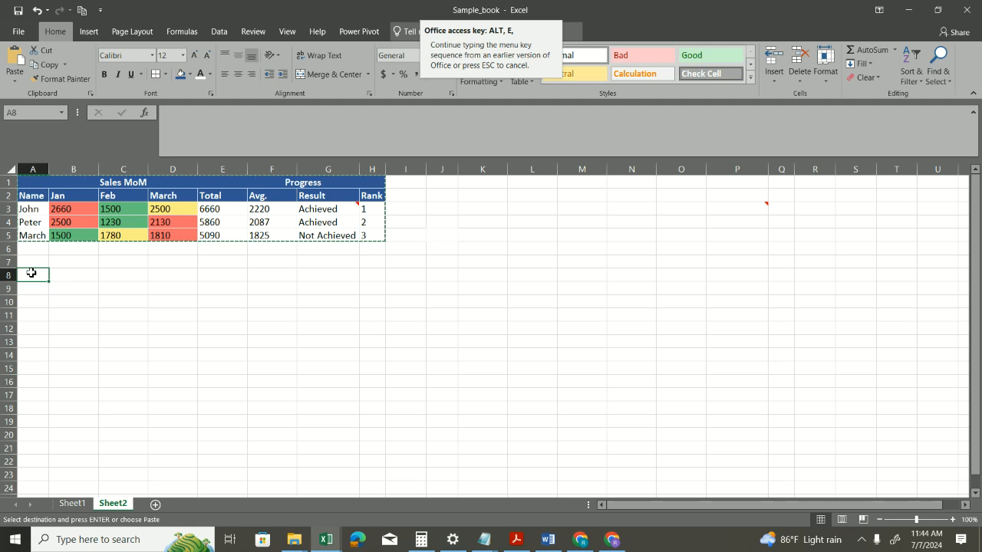
key("s")
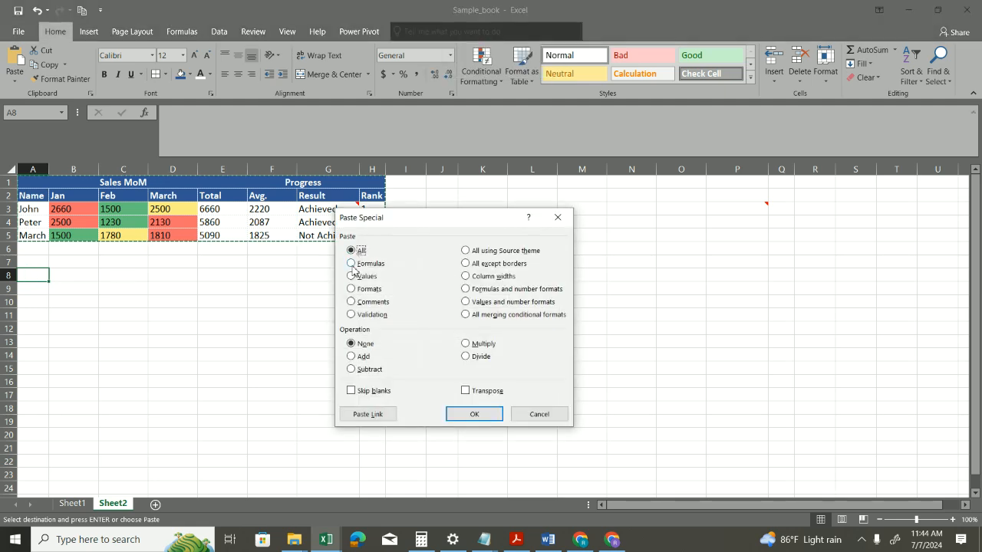
left_click(472, 415)
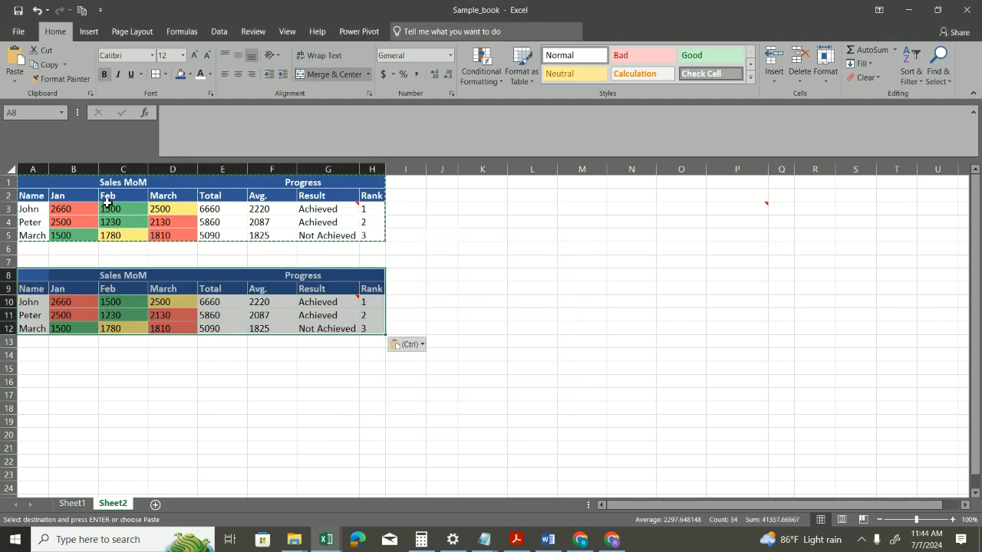
Step: Compare the pasted table in A8:H12 with the original, checking the Result formula and the monthly sales formatting
left_click_drag(67, 184, 356, 234)
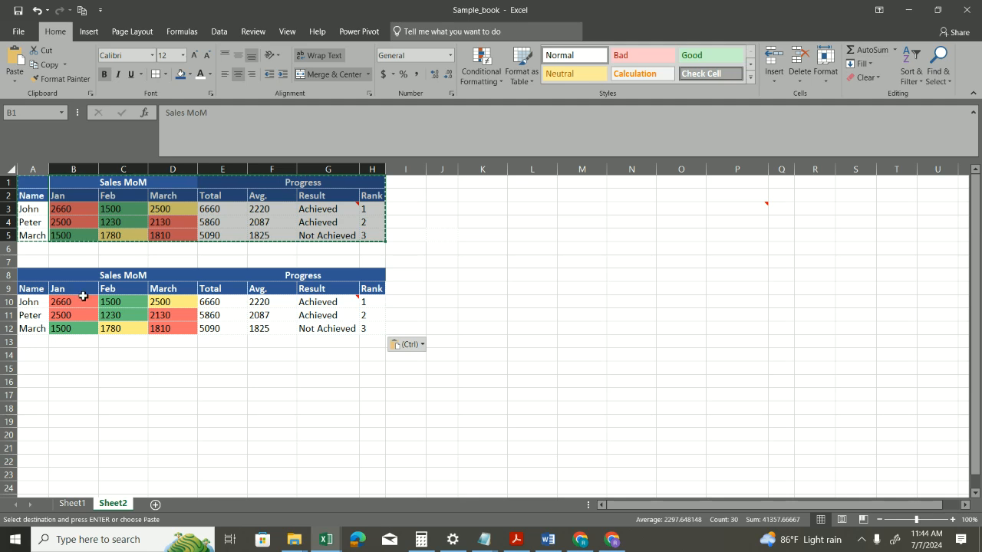
left_click_drag(37, 279, 364, 330)
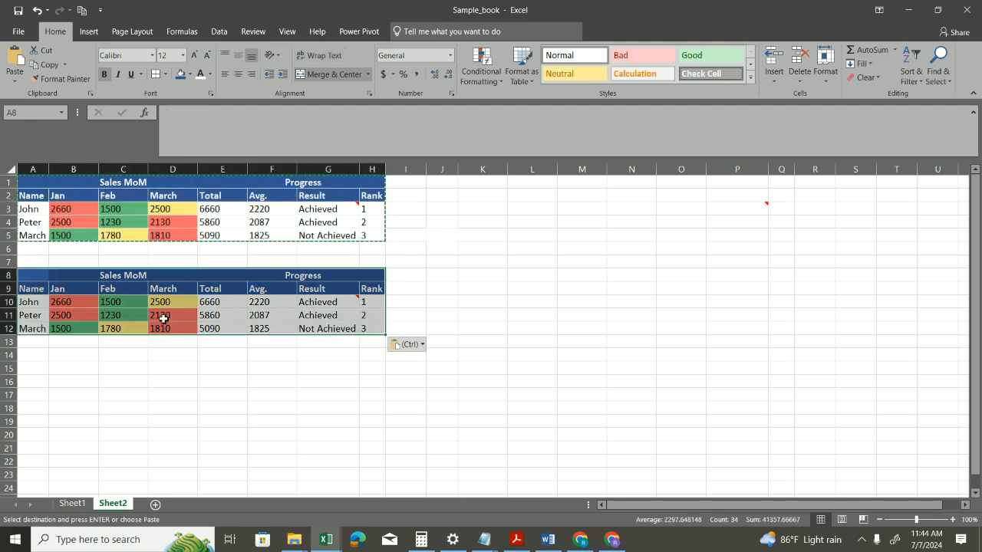
left_click(330, 305)
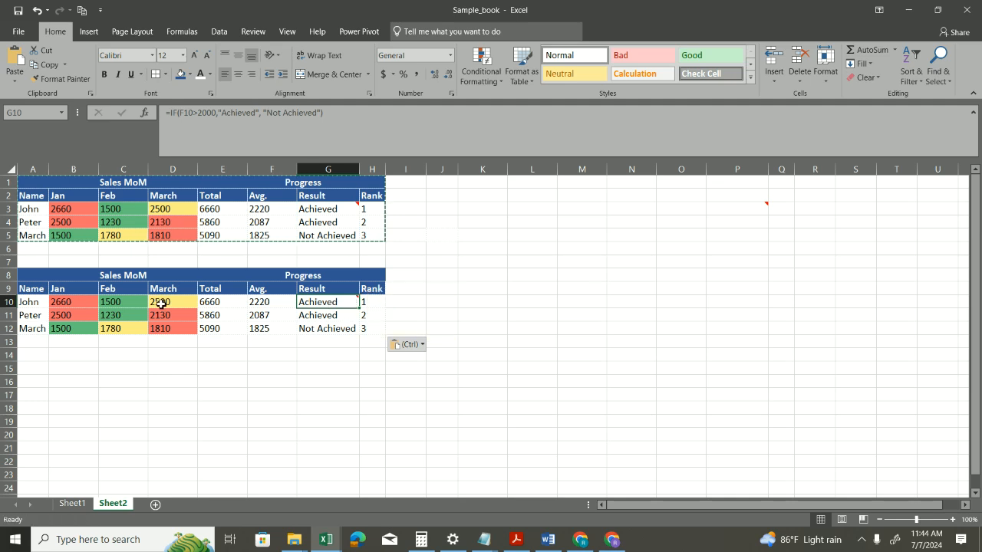
left_click_drag(77, 307, 184, 322)
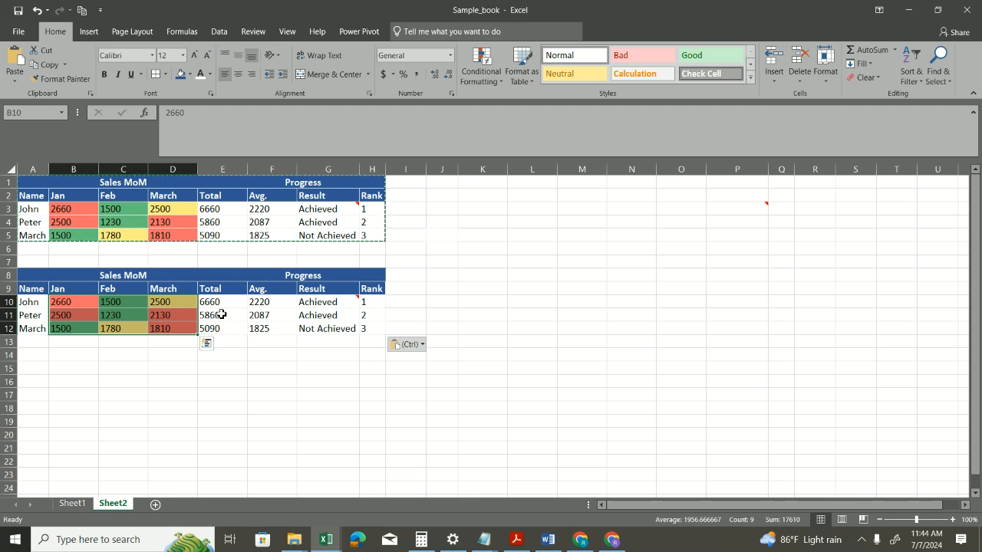
Step: Undo the full paste and paste only the copied table's formulas at A8 with Paste Special
key("ctrl+z")
key("ctrl+z")
key("ctrl+alt+v")
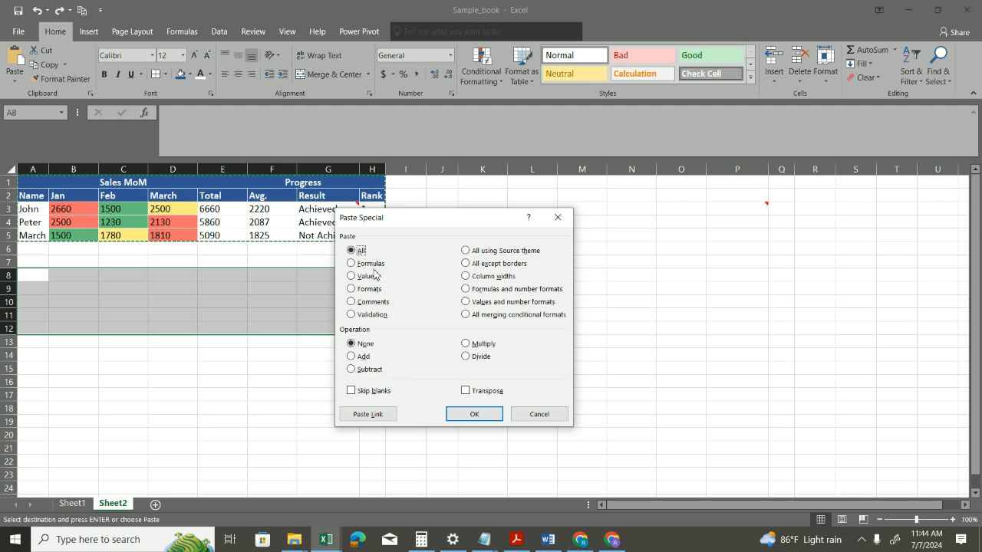
left_click(375, 266)
left_click(482, 419)
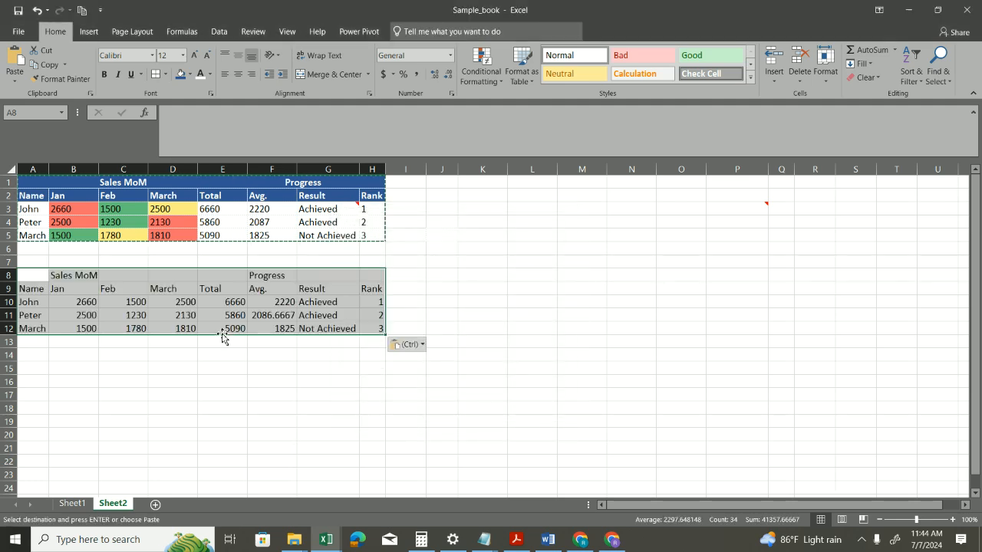
Step: Check the formulas in the pasted Result cells G10 to G12 and review the range A8:H12
left_click(339, 306)
left_click(337, 315)
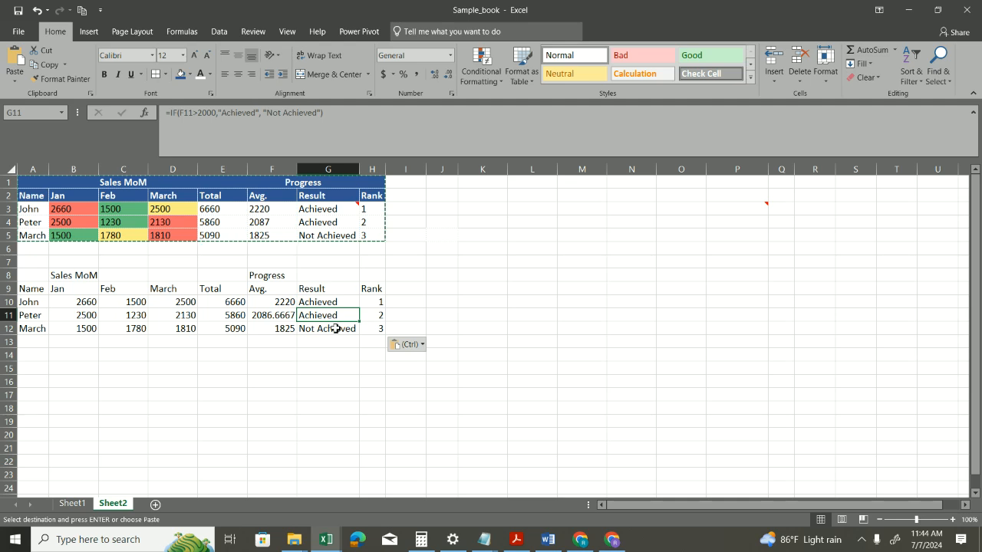
left_click(337, 328)
left_click_drag(27, 276, 376, 327)
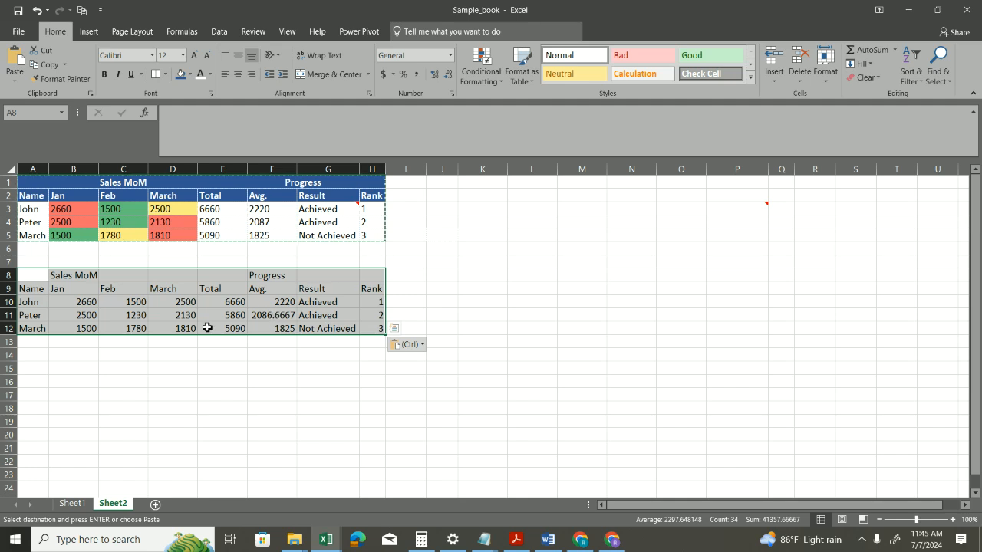
Step: Undo the formulas paste and paste only the copied table's values at A8 with Paste Special
left_click(44, 276)
key("ctrl+z")
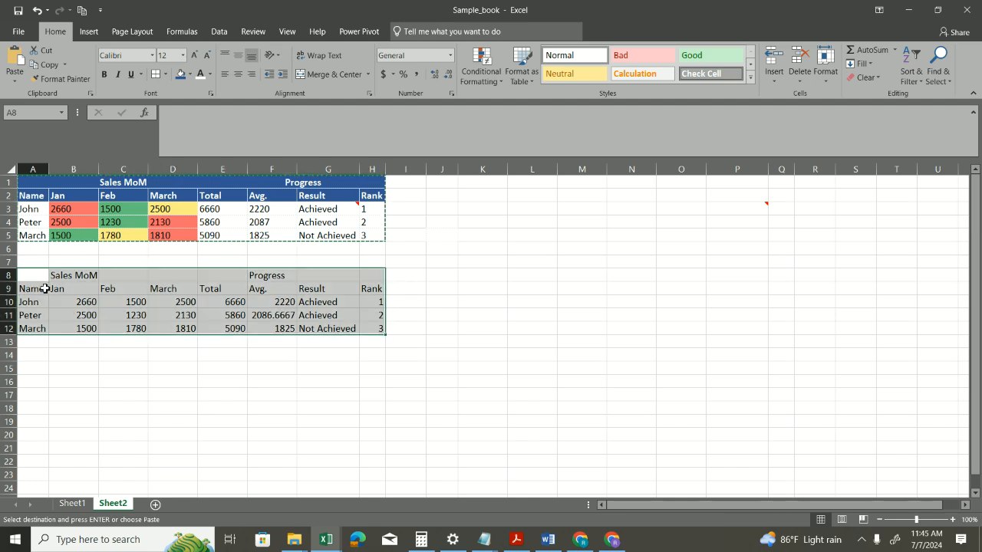
key("ctrl+alt+v")
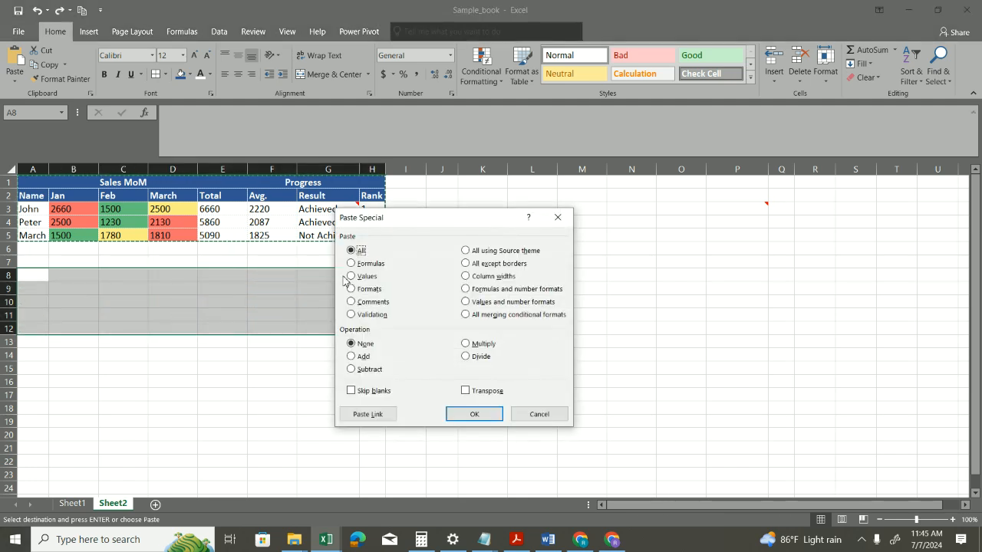
left_click(352, 276)
left_click(471, 414)
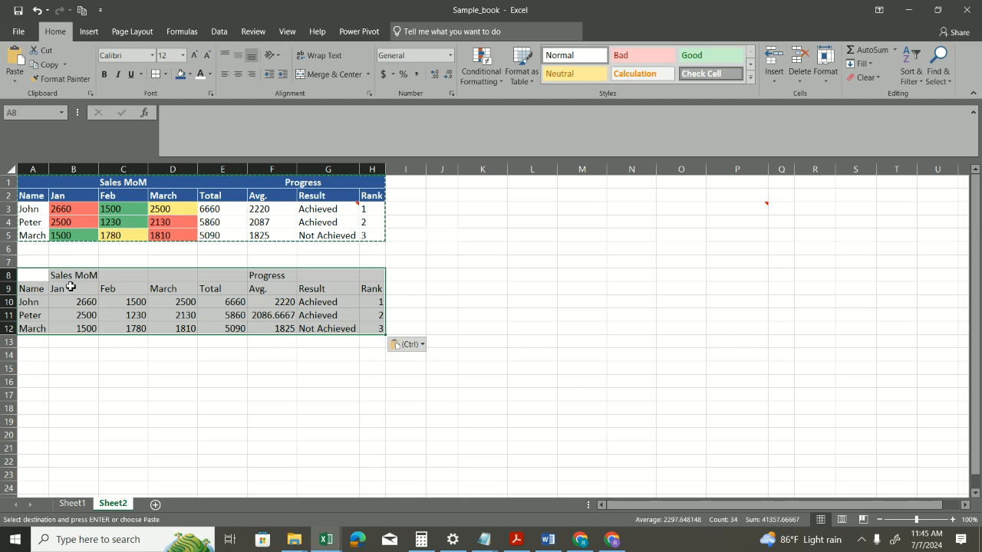
Step: Check the contents of the pasted Result and Rank cells for plain values instead of formulas
left_click_drag(46, 276, 318, 302)
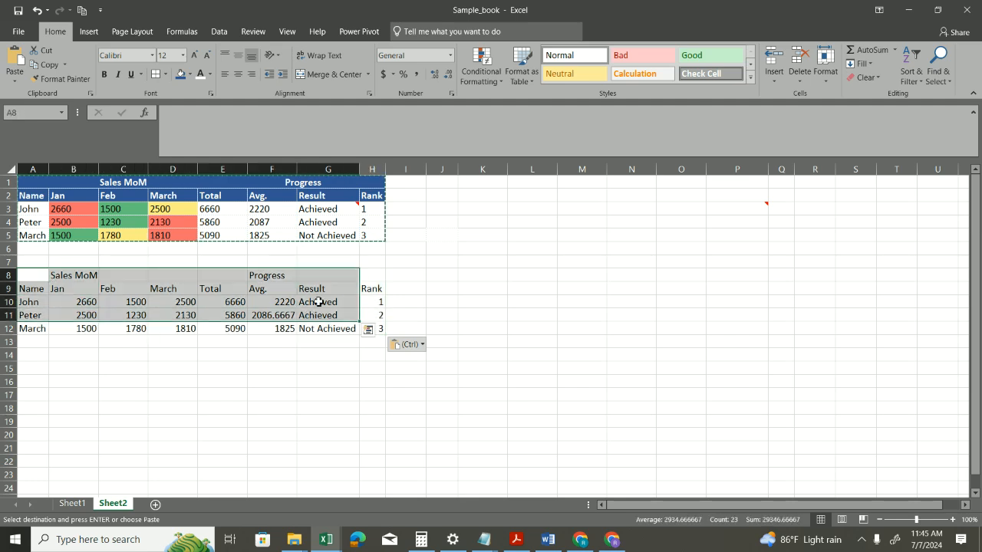
left_click(318, 302)
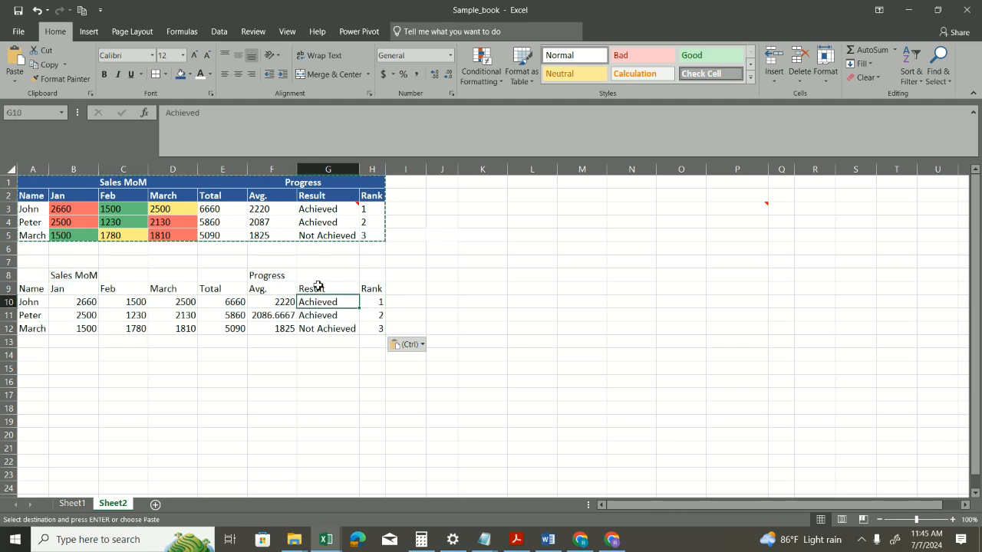
left_click(319, 317)
left_click(377, 317)
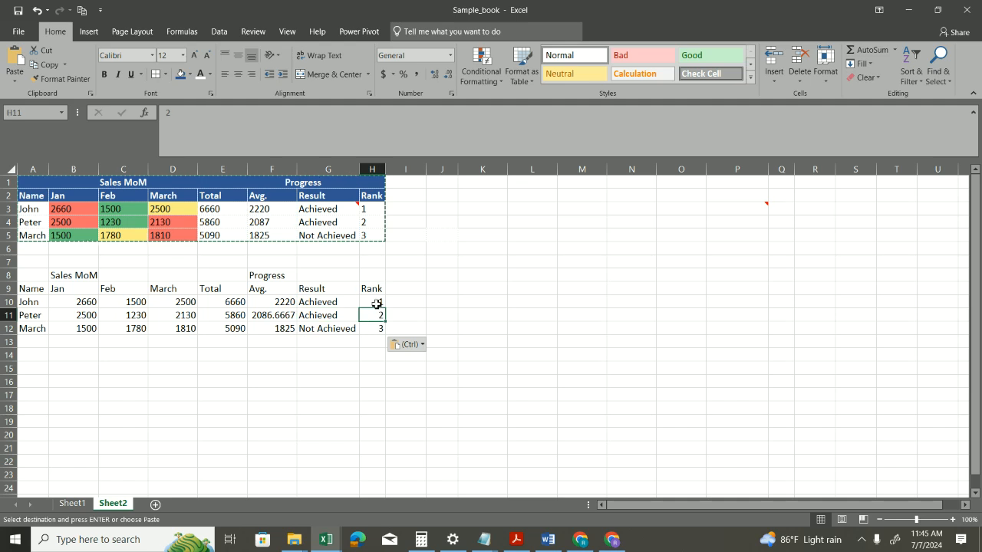
Step: Undo the values paste and paste only the copied table's formats at A8 with Paste Special
left_click(377, 303)
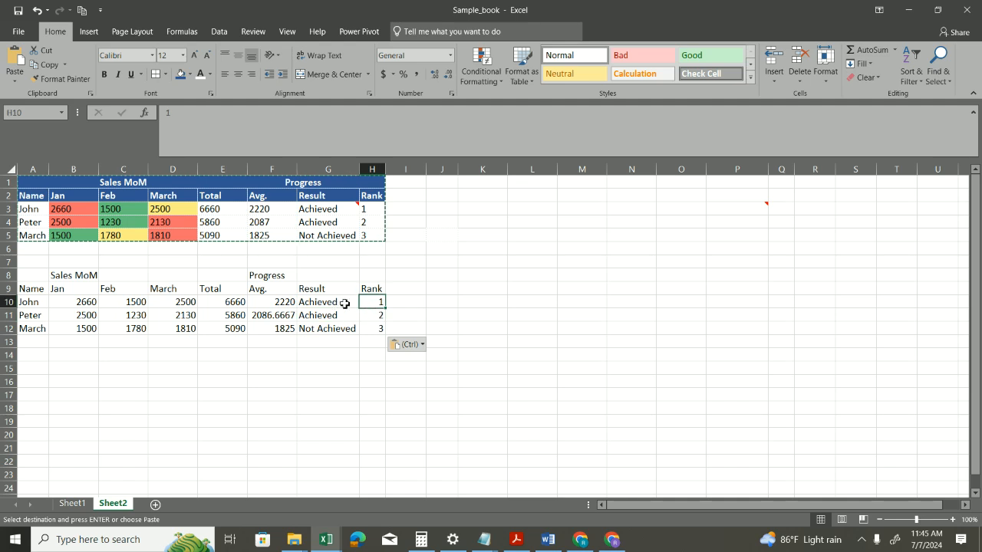
key("ctrl+z")
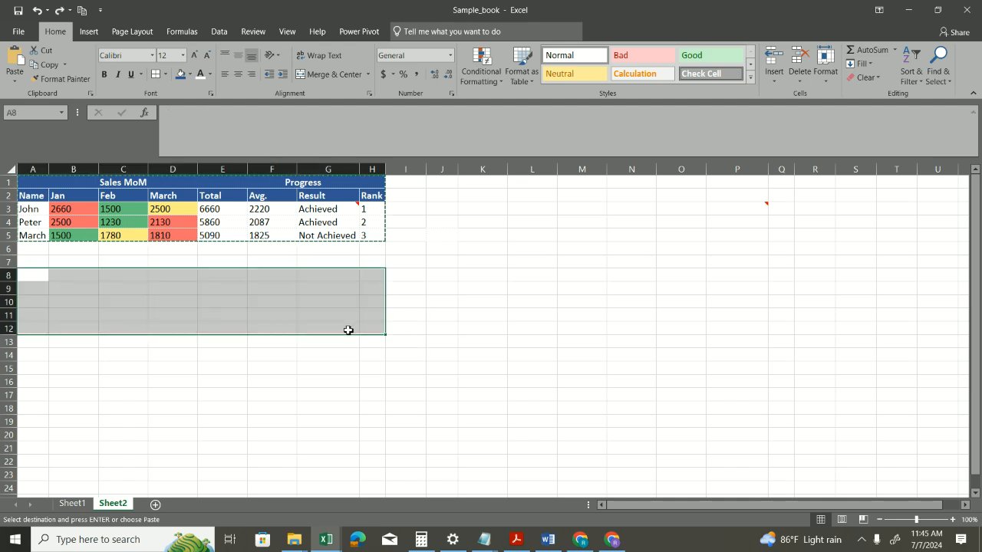
key("ctrl+alt+v")
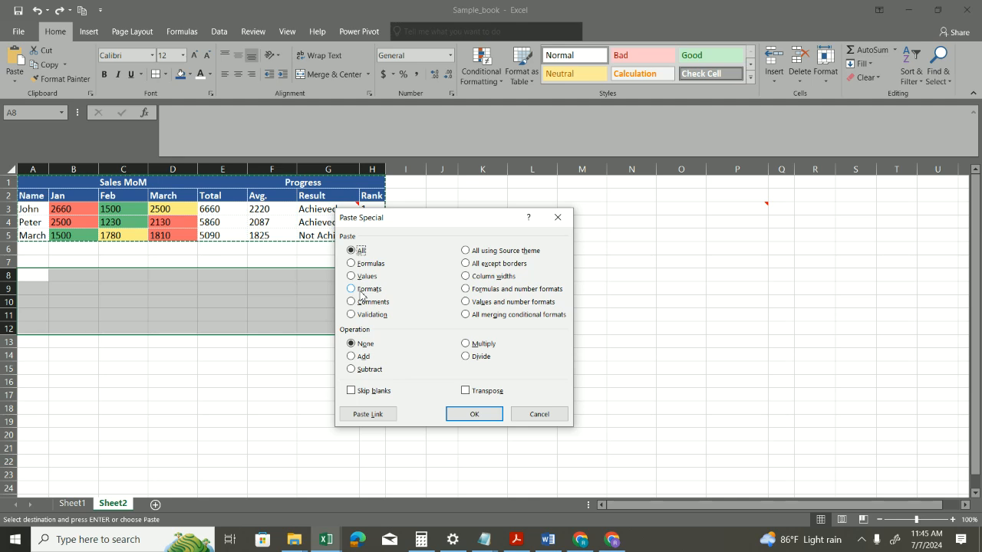
left_click(366, 293)
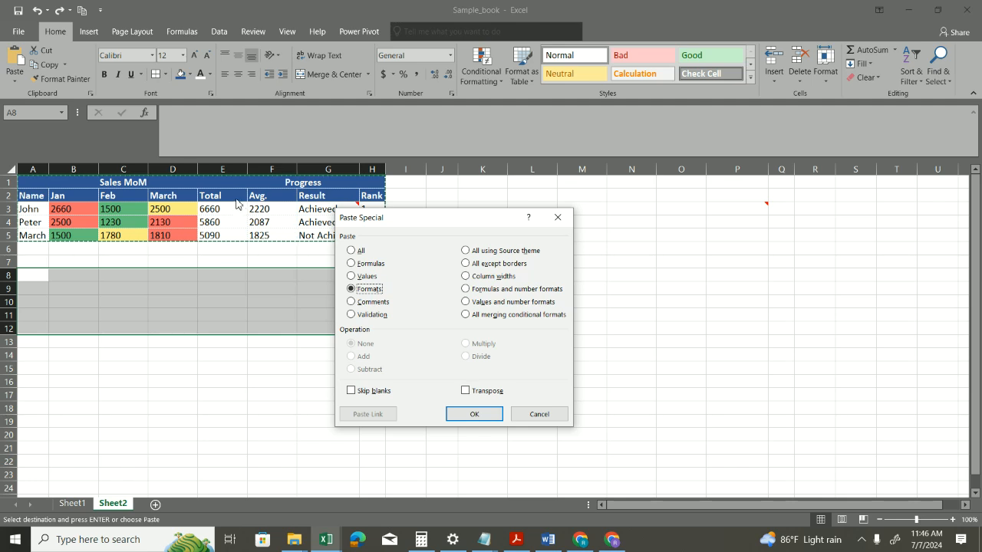
left_click(486, 418)
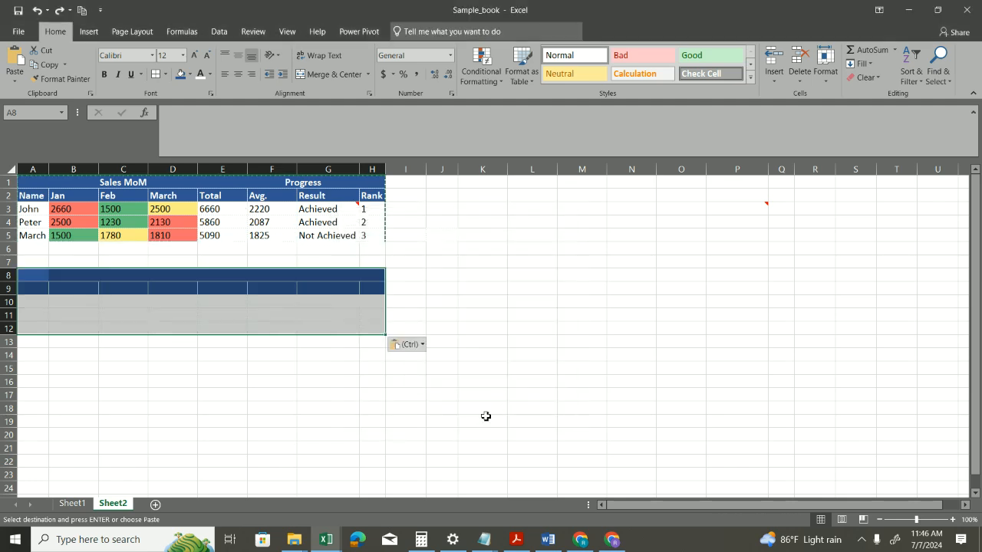
left_click_drag(100, 288, 378, 325)
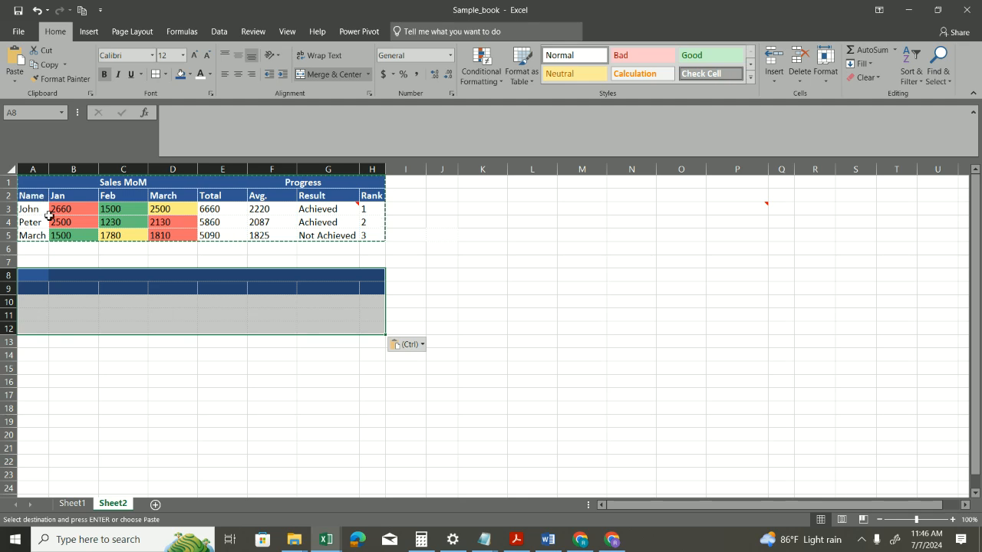
mouse_move(323, 212)
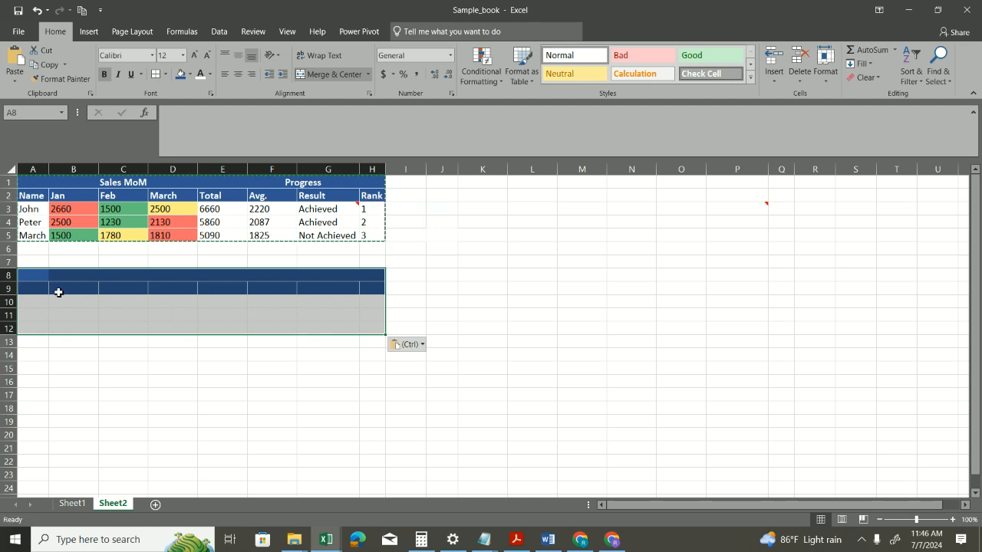
Step: Undo the formats paste and paste the complete table A1:H5 at A8 using the All option of Paste Special
key("ctrl+z")
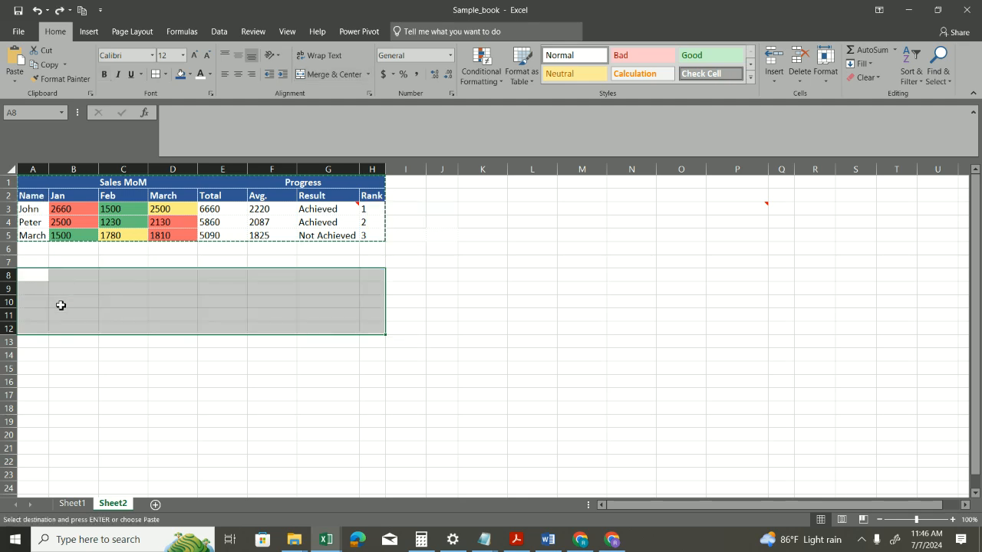
key("ctrl+alt+v")
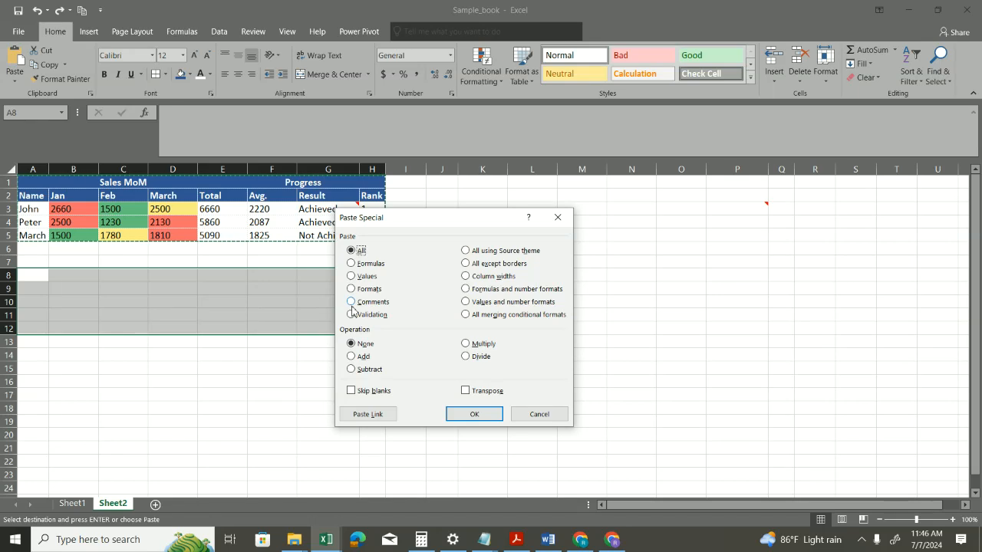
left_click(538, 414)
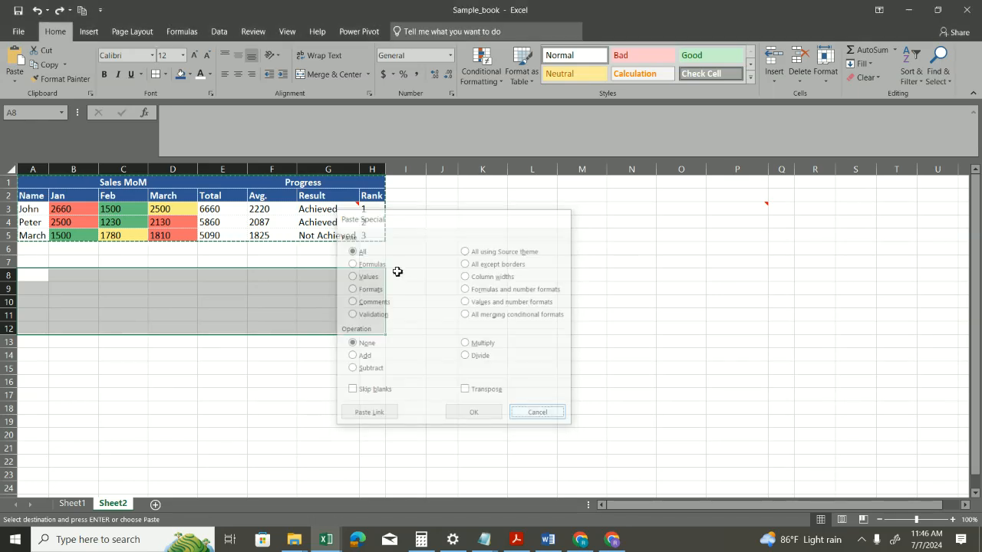
left_click_drag(40, 185, 366, 240)
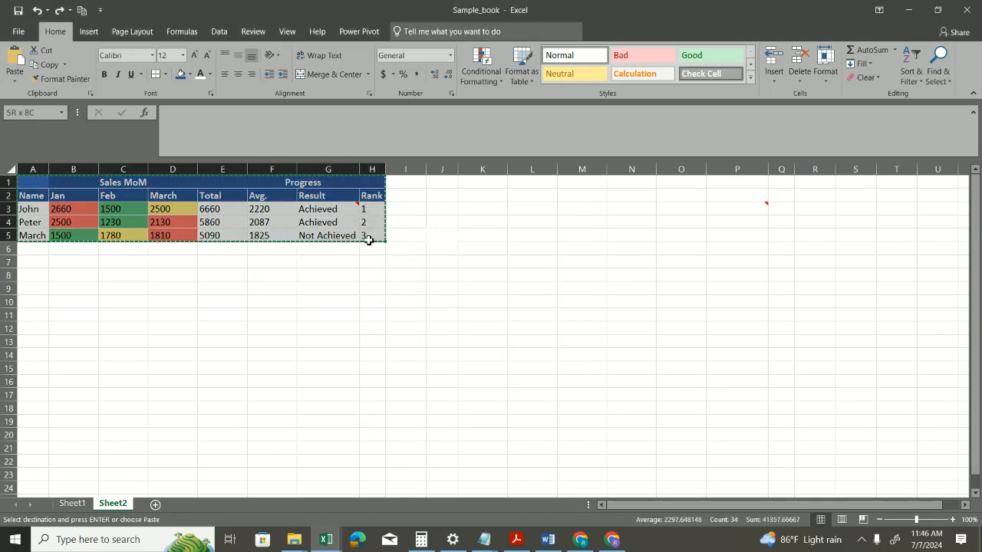
left_click(45, 277)
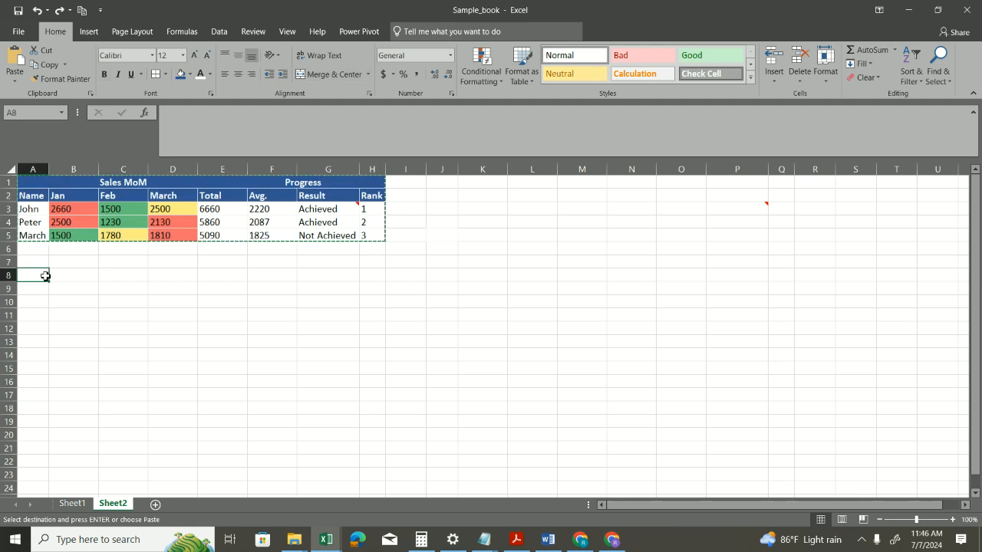
key("ctrl+alt+v")
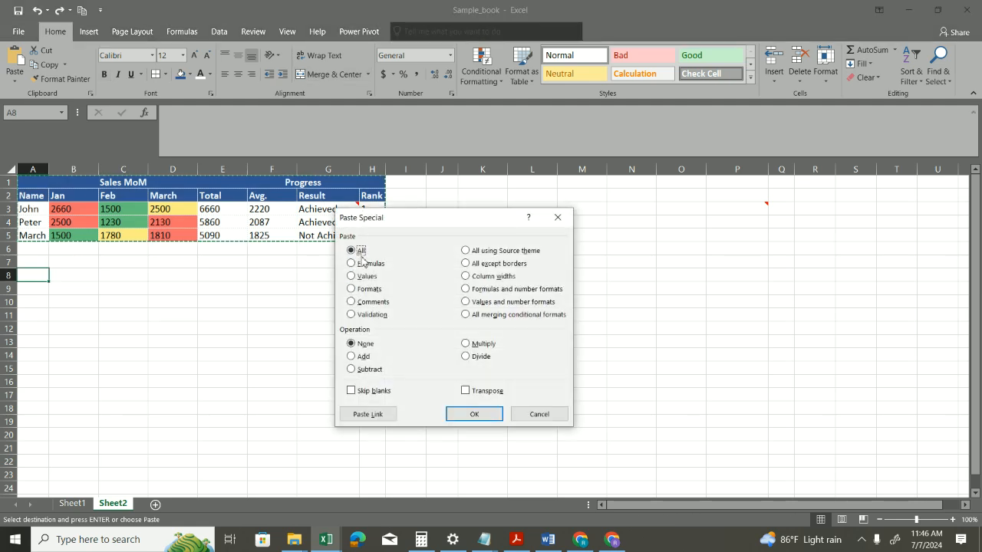
left_click(474, 415)
Step: Copy Result cell G3 and paste only its comment onto G12 with Paste Special
left_click(326, 304)
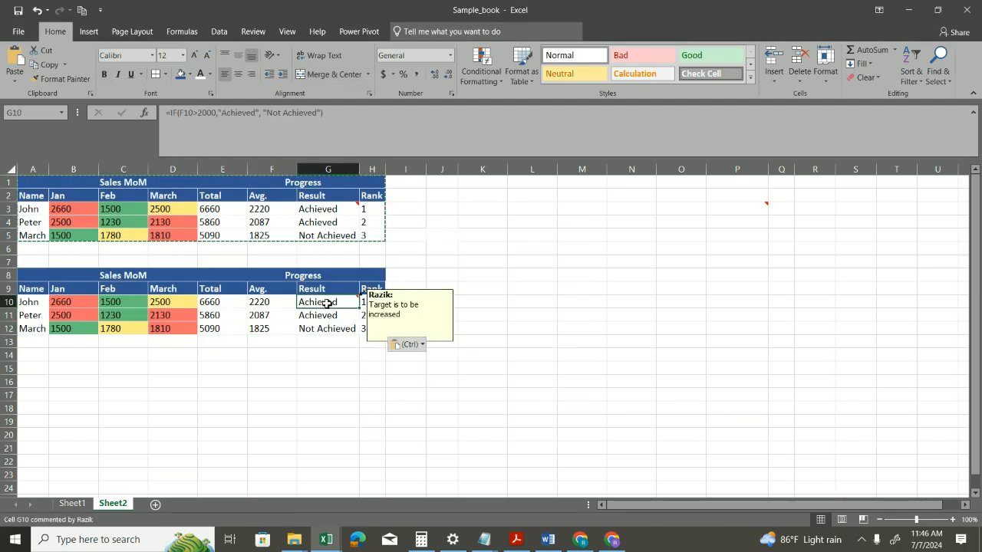
left_click(343, 212)
key("ctrl+c")
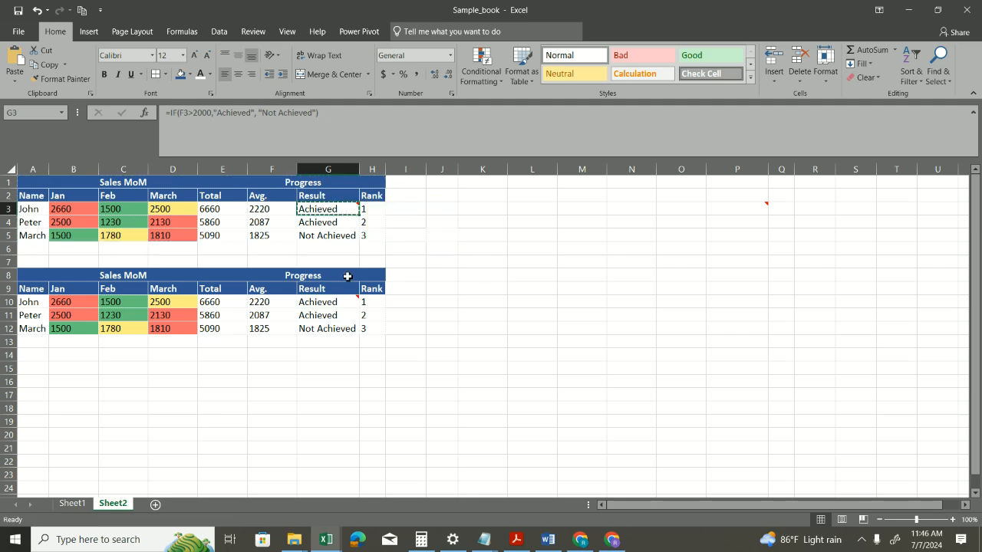
left_click(338, 328)
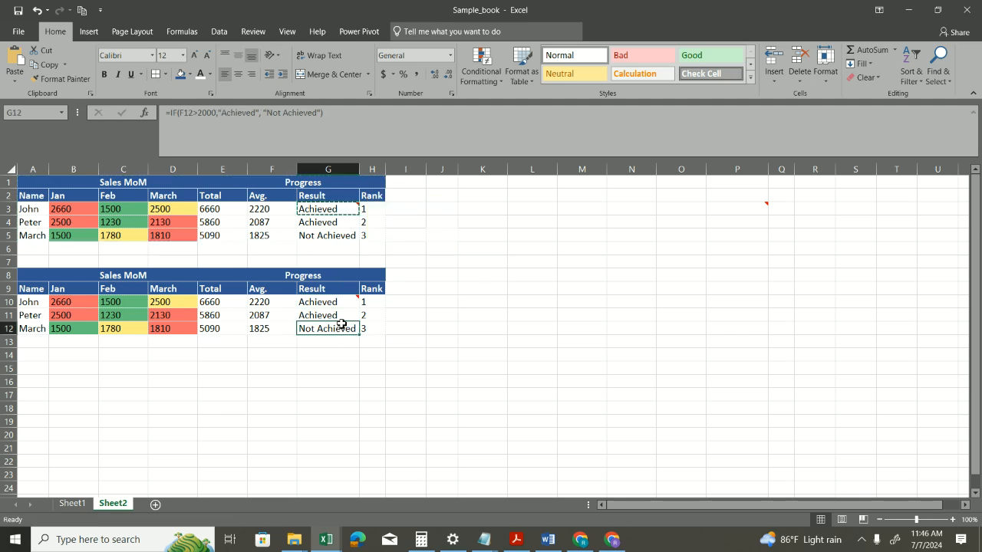
key("ctrl+alt+v")
left_click(360, 310)
left_click(454, 415)
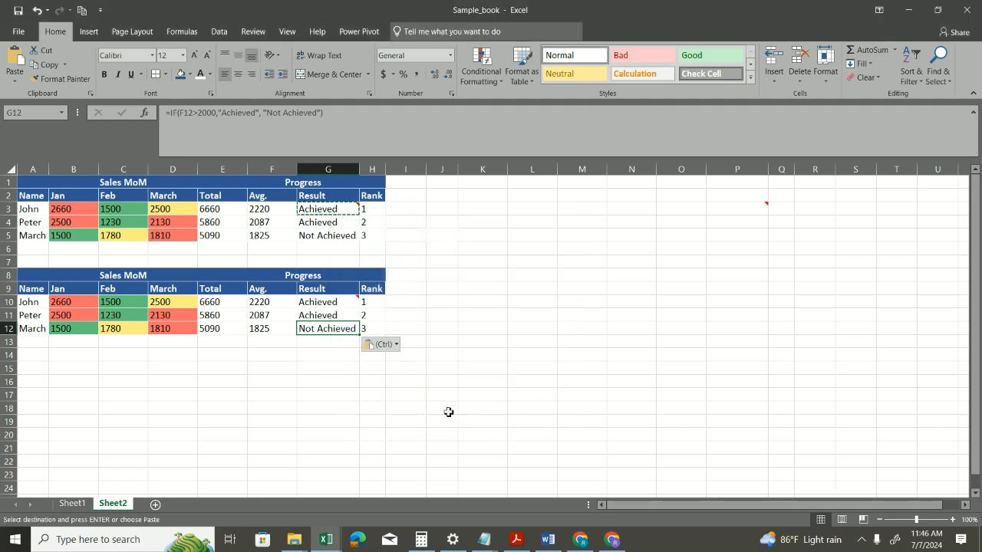
mouse_move(349, 327)
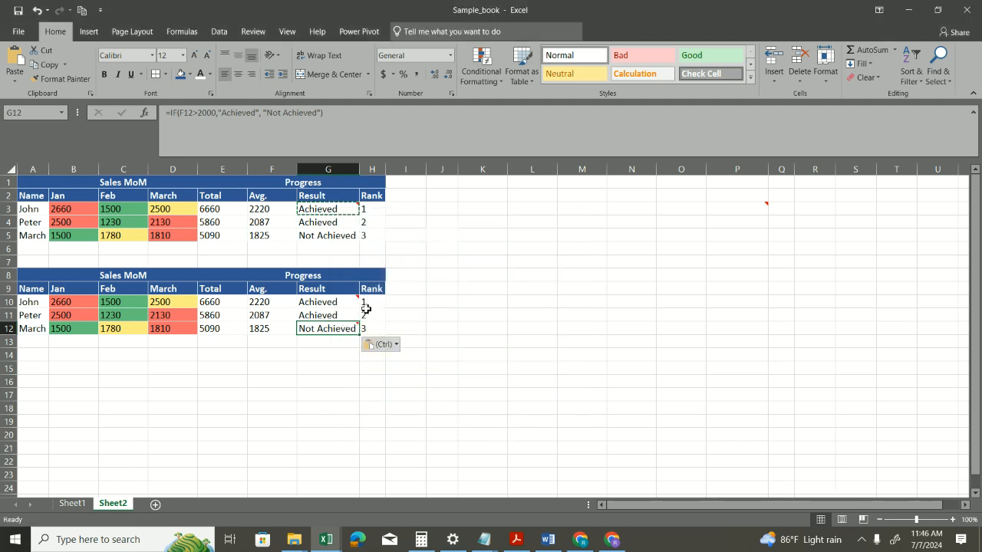
Step: Undo the comment paste on G12 and the full table paste at A8
key("ctrl+z")
key("ctrl+z")
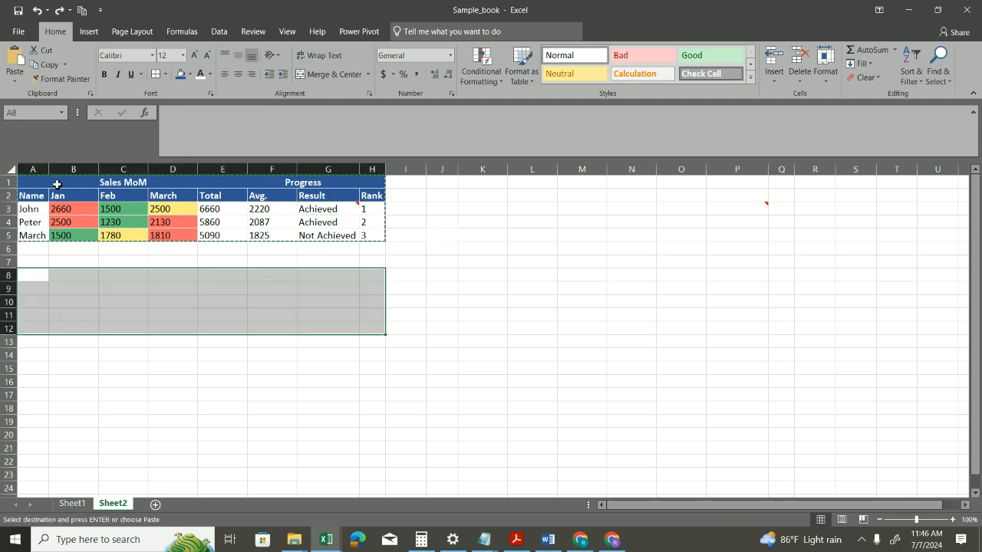
left_click(40, 274)
key("ctrl+alt+v")
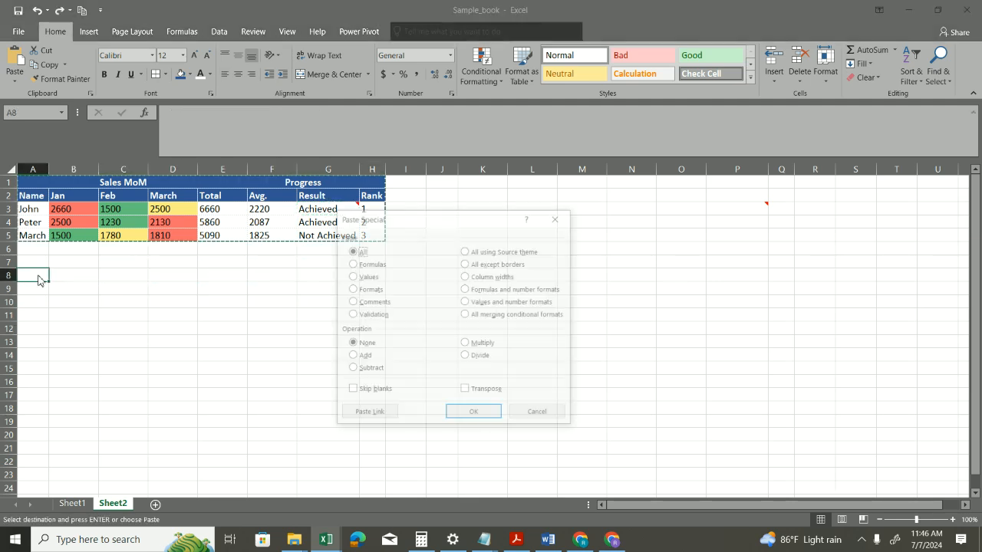
left_click(516, 413)
left_click(185, 224)
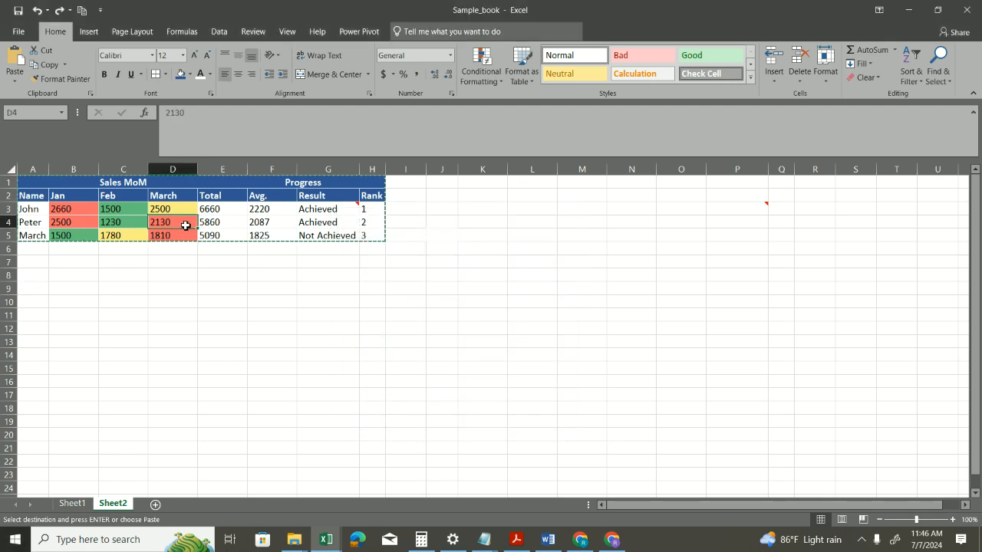
Step: Copy the table A1:H5 and paste it at A9 using the All option of Paste Special
left_click_drag(38, 187, 376, 241)
left_click(48, 293)
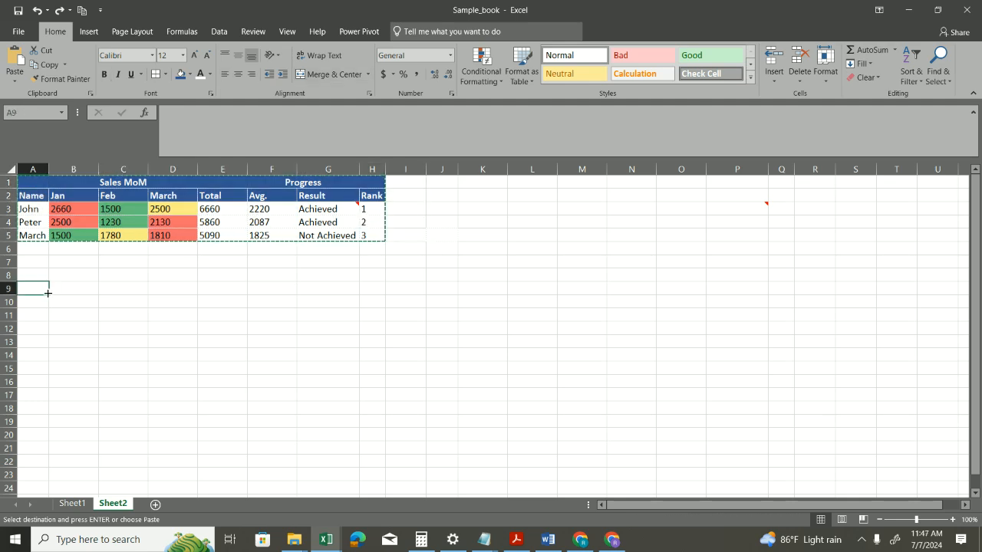
key("ctrl+alt+v")
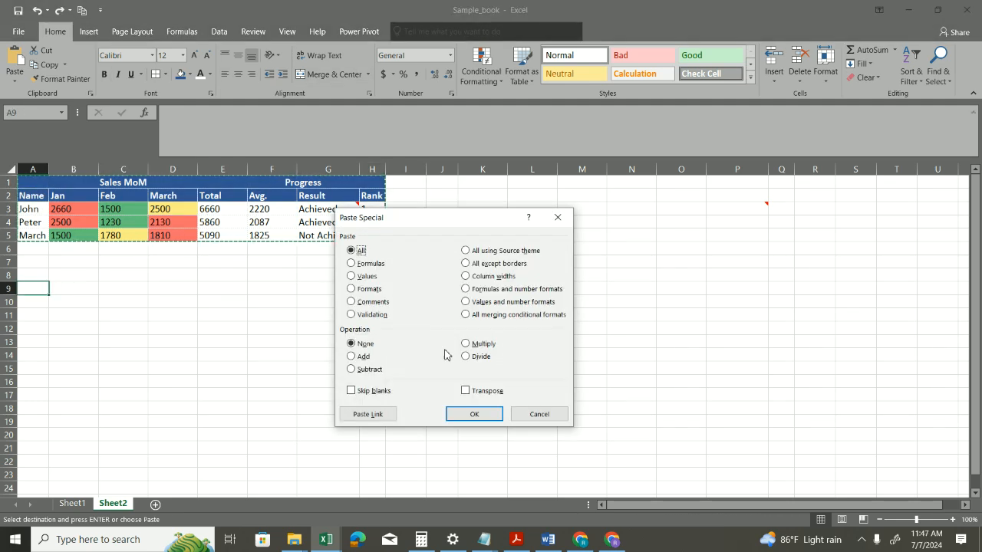
left_click(475, 414)
Step: Copy March sales cell D4 and paste only its validation onto D12 with Paste Special
left_click(175, 225)
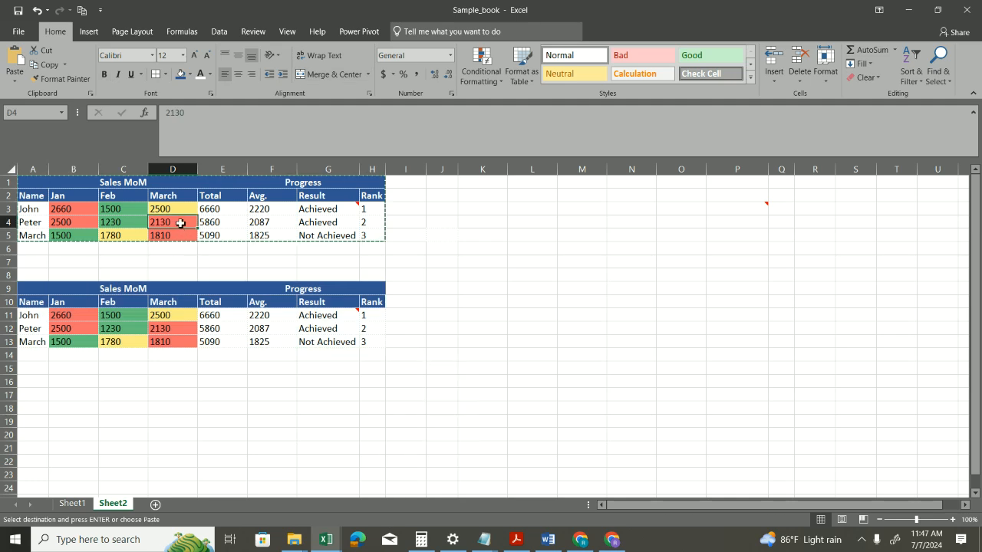
key("ctrl+c")
left_click(171, 328)
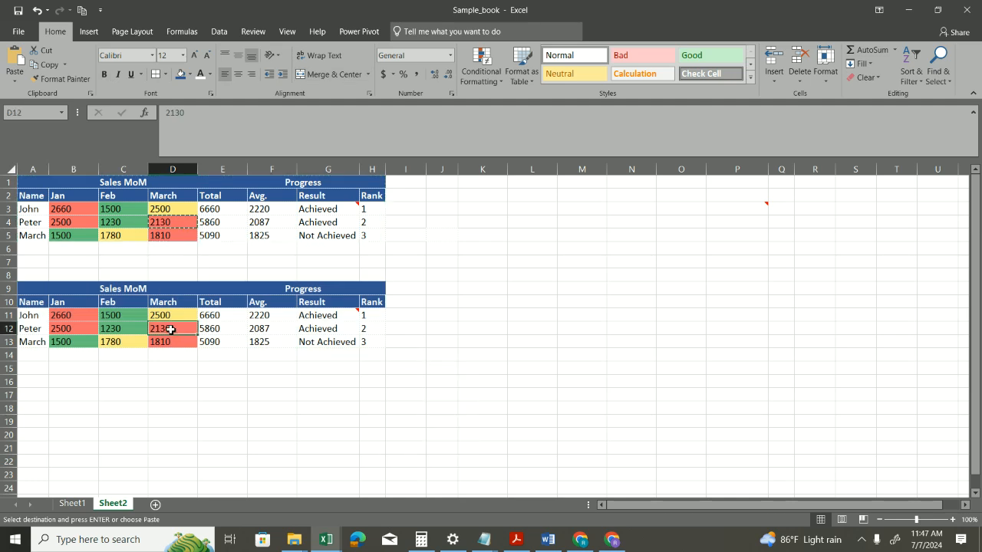
key("ctrl+alt+v")
left_click(368, 315)
left_click(471, 414)
Step: Test the data validation of D12 by entering g, and discard the entry
type("g")
key("Return")
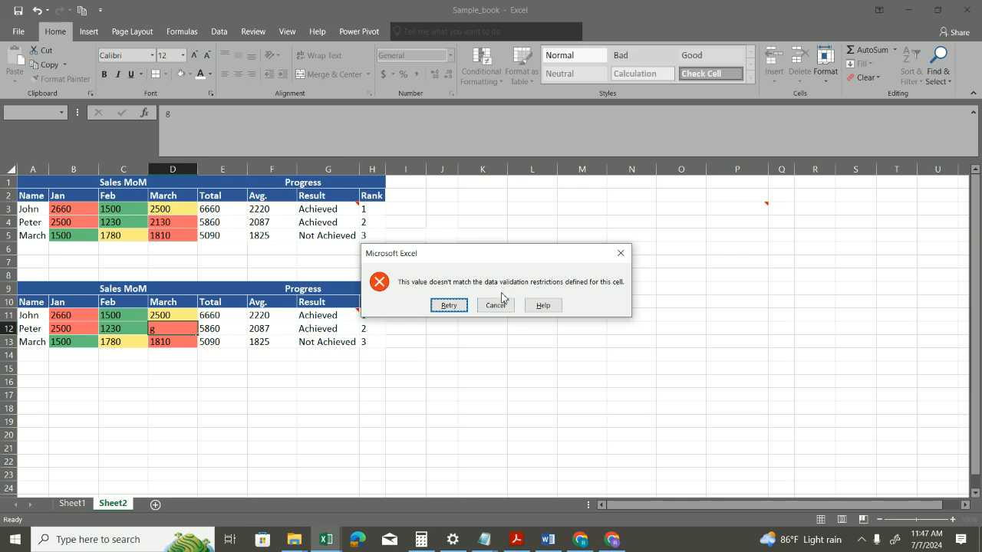
left_click(496, 305)
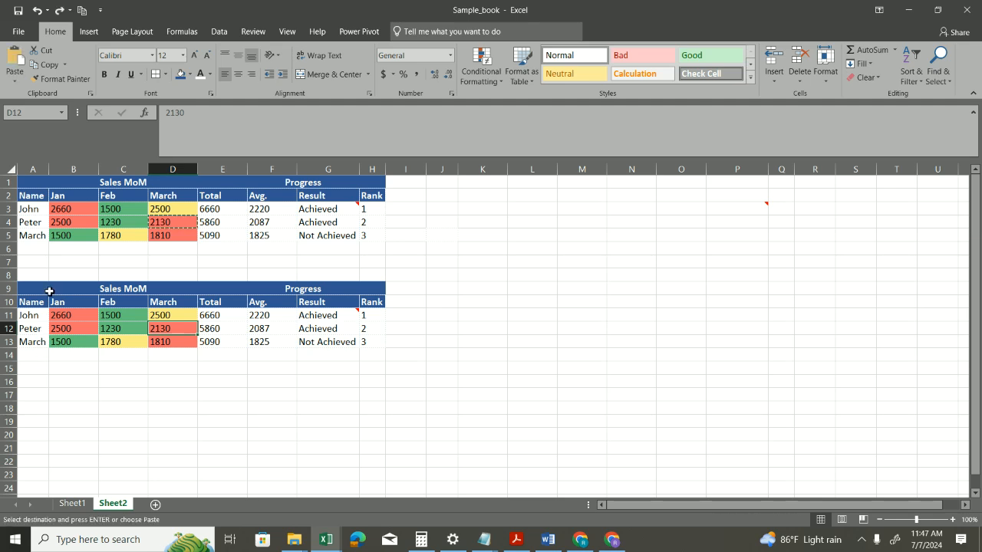
Step: Undo the validation and table pastes, and paste the copied table at A9 with All except borders to compare the Total cells
key("ctrl+z")
key("ctrl+alt+v")
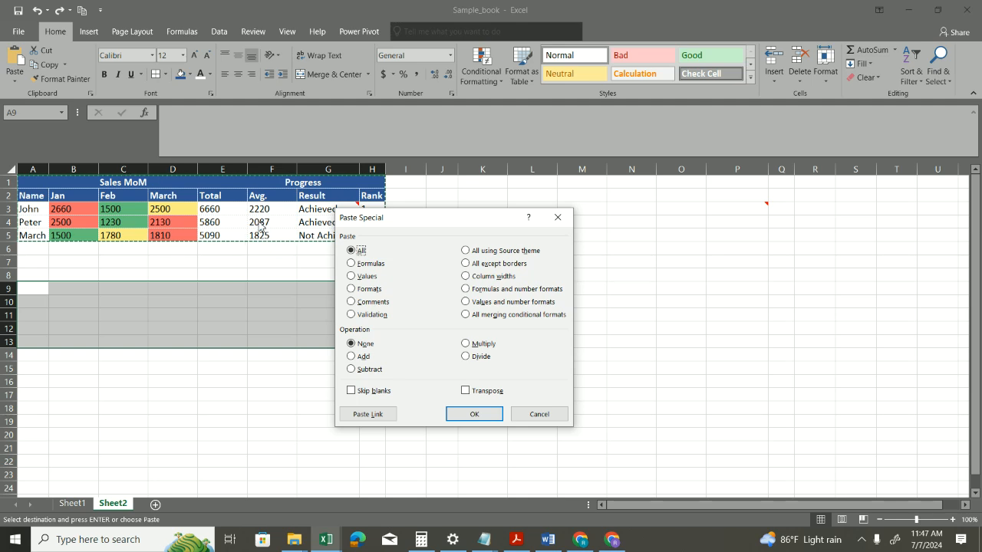
left_click(485, 263)
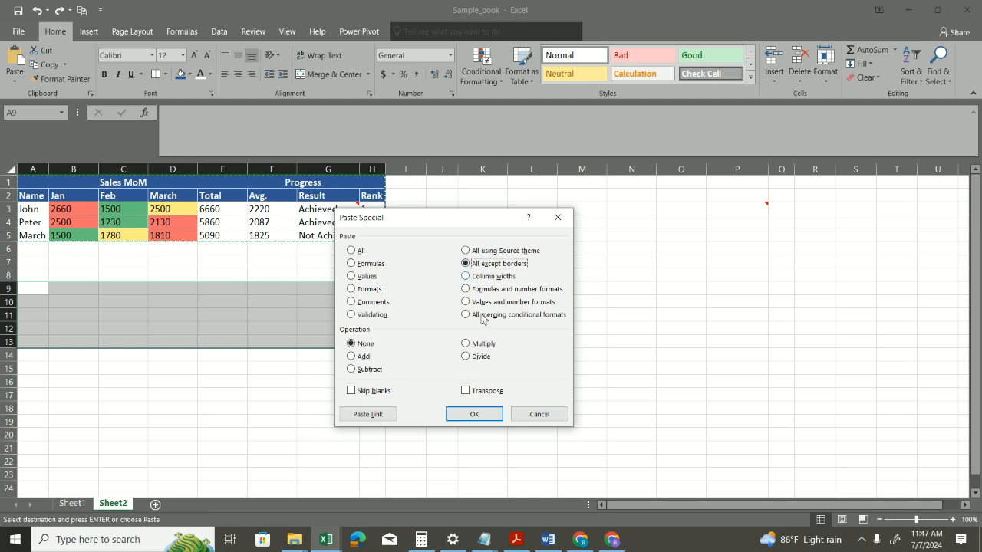
left_click(474, 413)
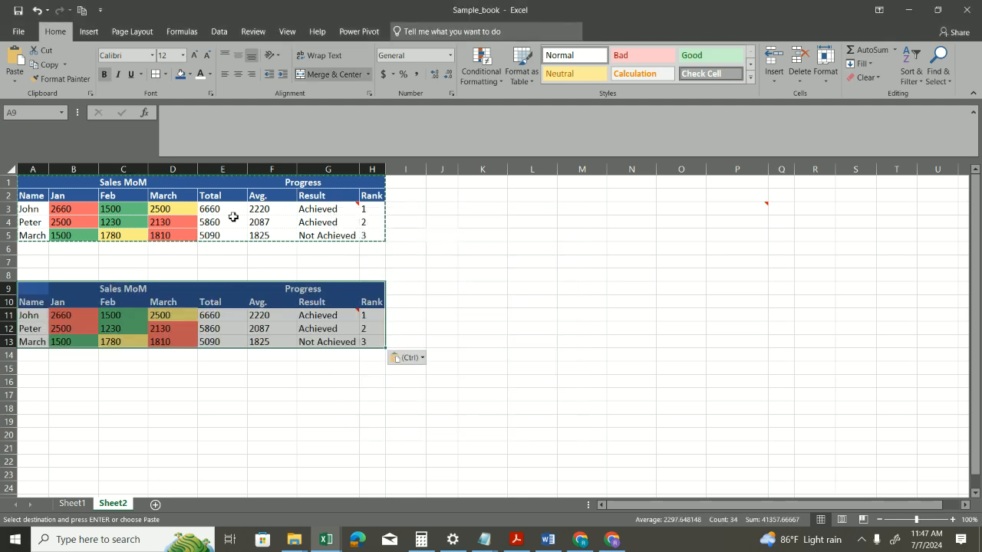
left_click_drag(238, 212, 242, 221)
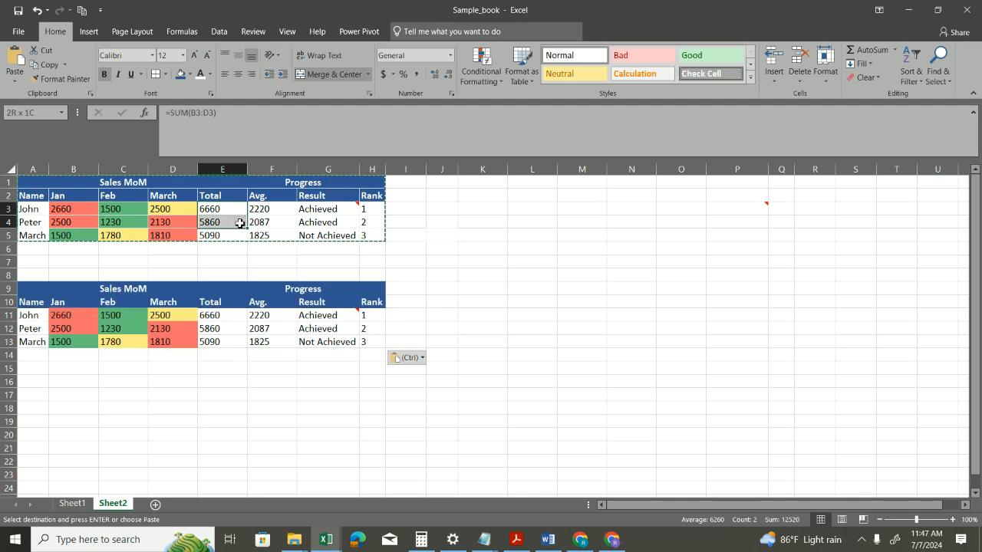
left_click(234, 328)
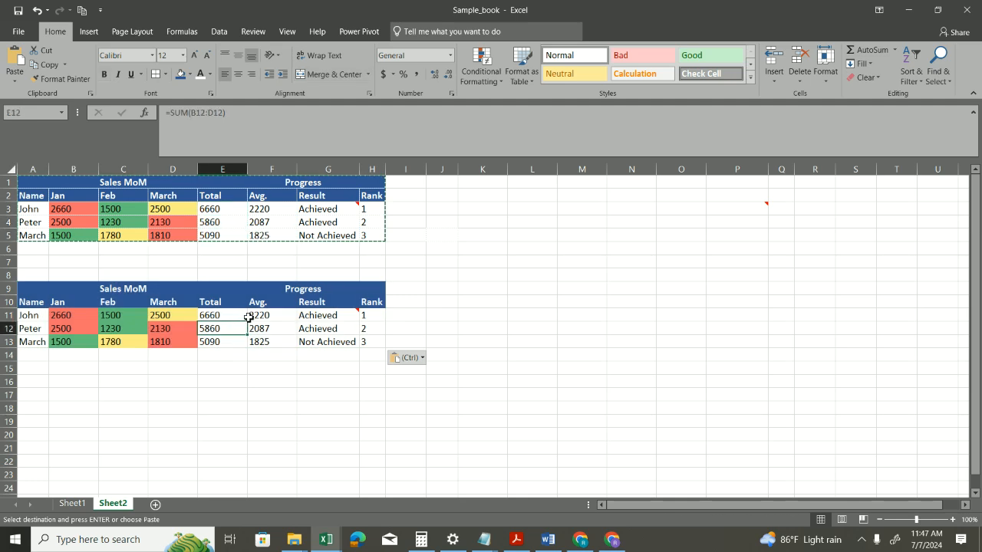
Step: Undo the All except borders paste at A9 and select cell K1 as the new destination
key("ctrl+z")
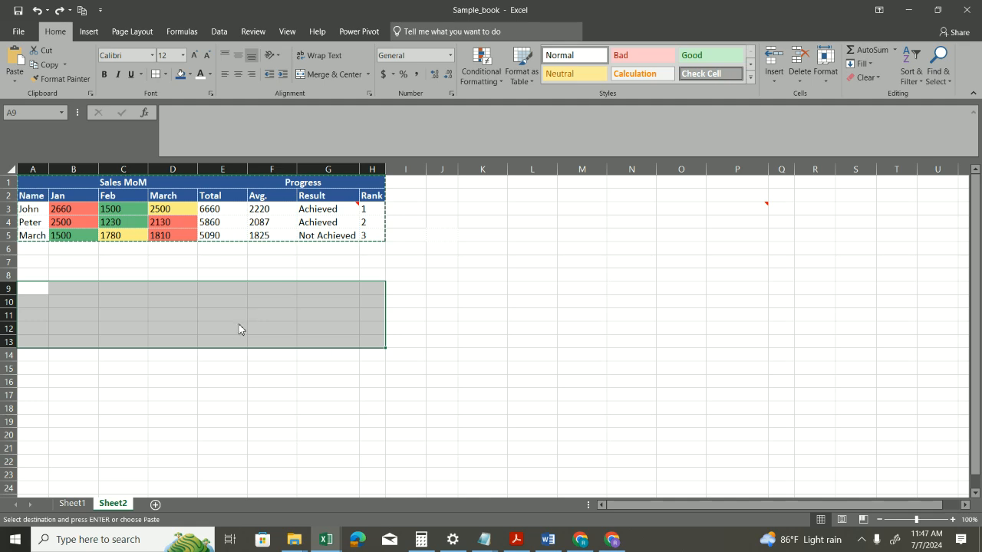
key("ctrl+alt+v")
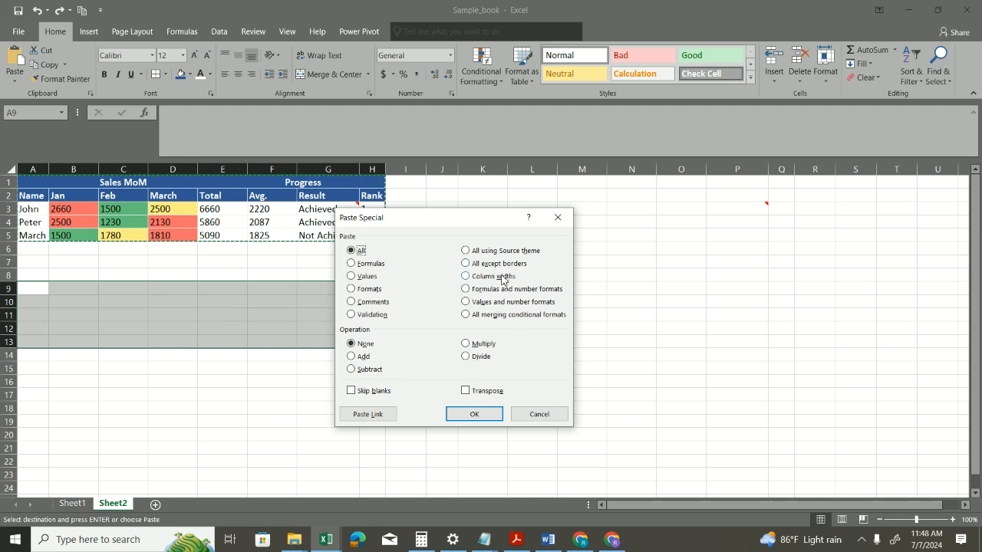
left_click(547, 415)
left_click(472, 181)
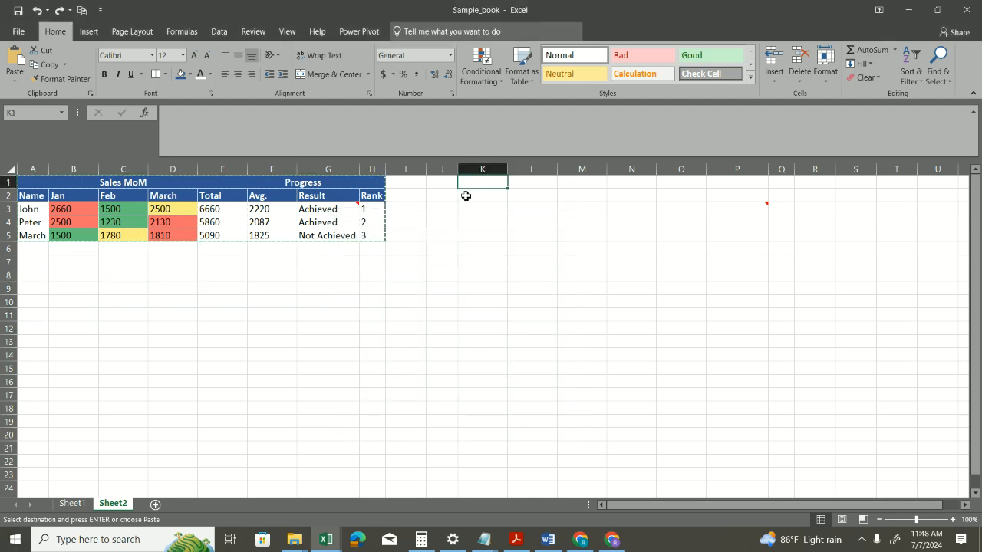
key("ctrl+alt+v")
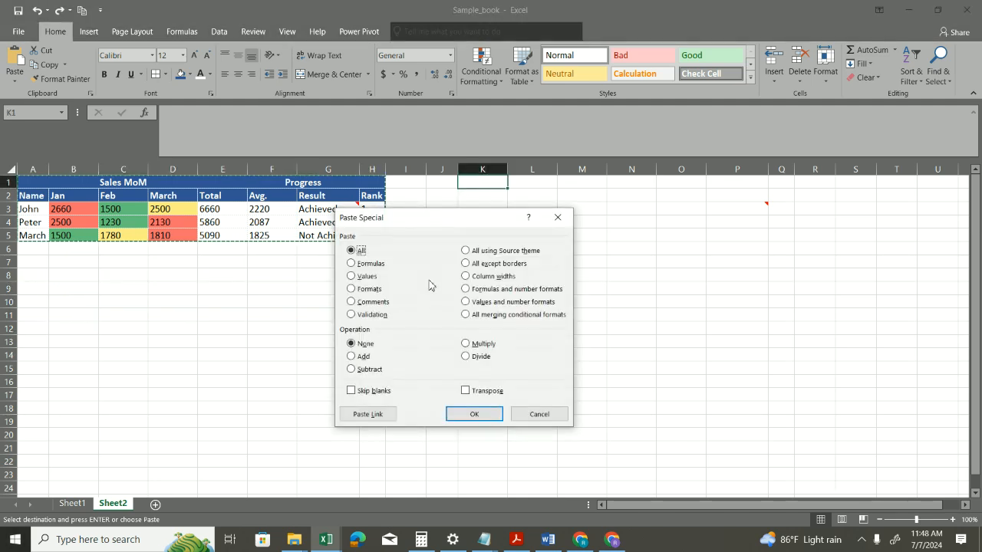
left_click(557, 217)
left_click_drag(61, 184, 376, 235)
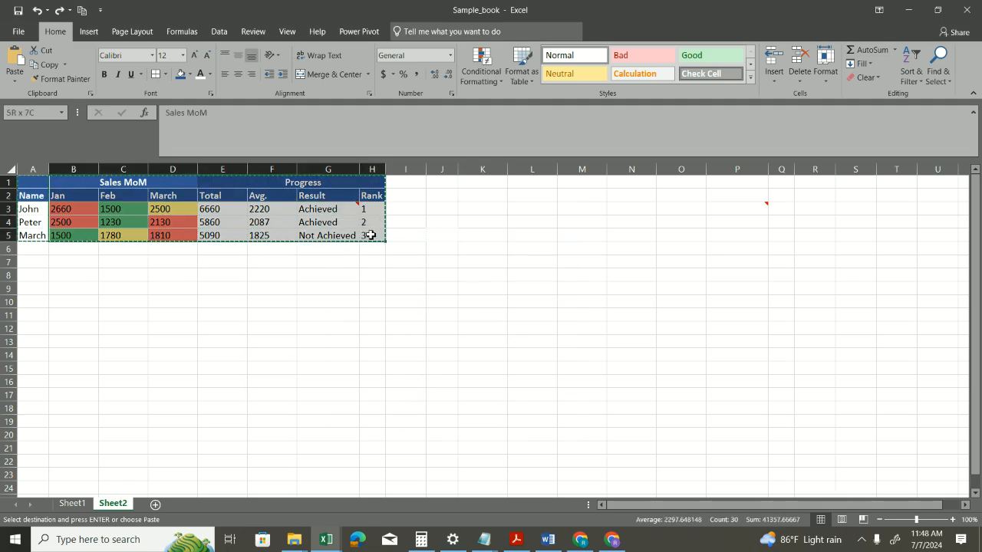
left_click(329, 169)
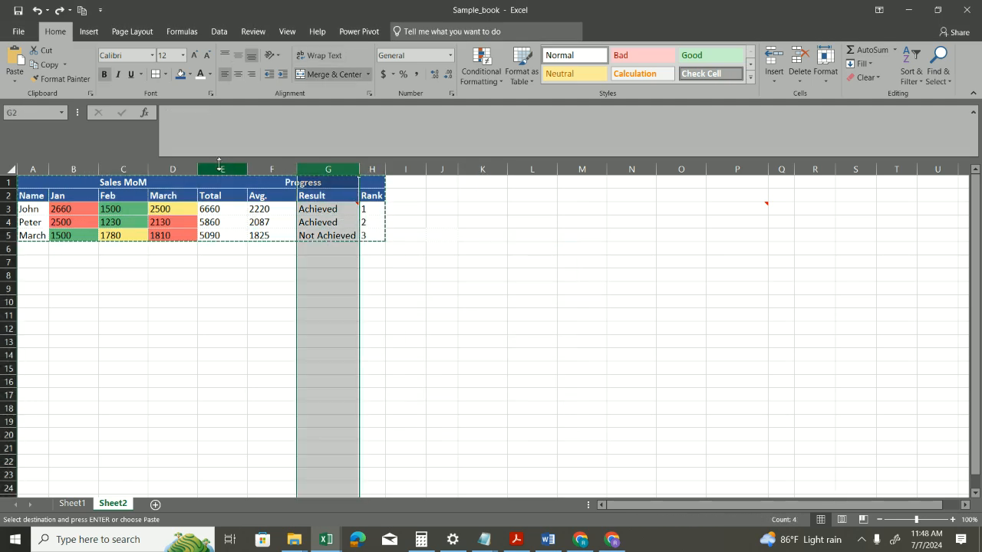
left_click(438, 184)
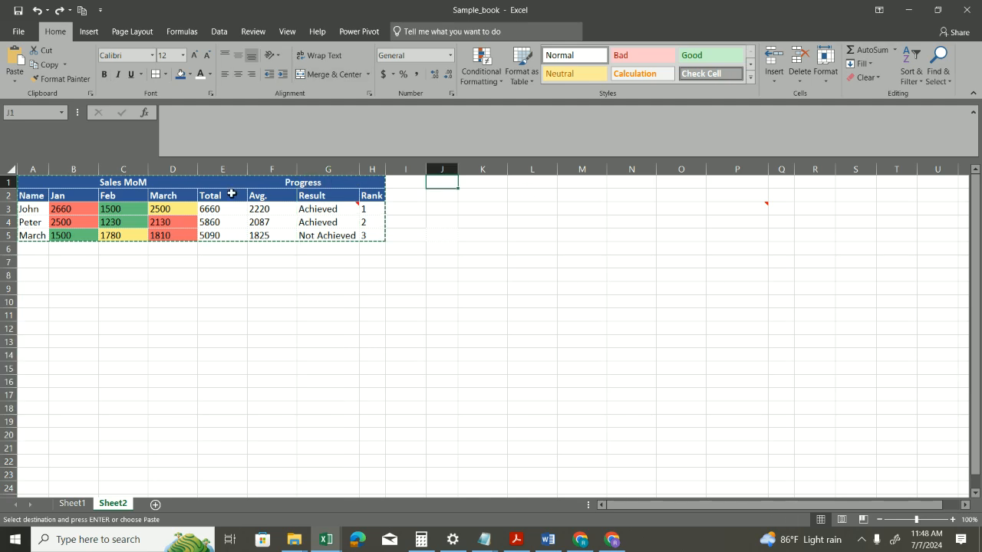
Step: Copy the formatting of empty cell I10 onto the whole of column I with Format Painter
left_click(410, 298)
left_click(62, 79)
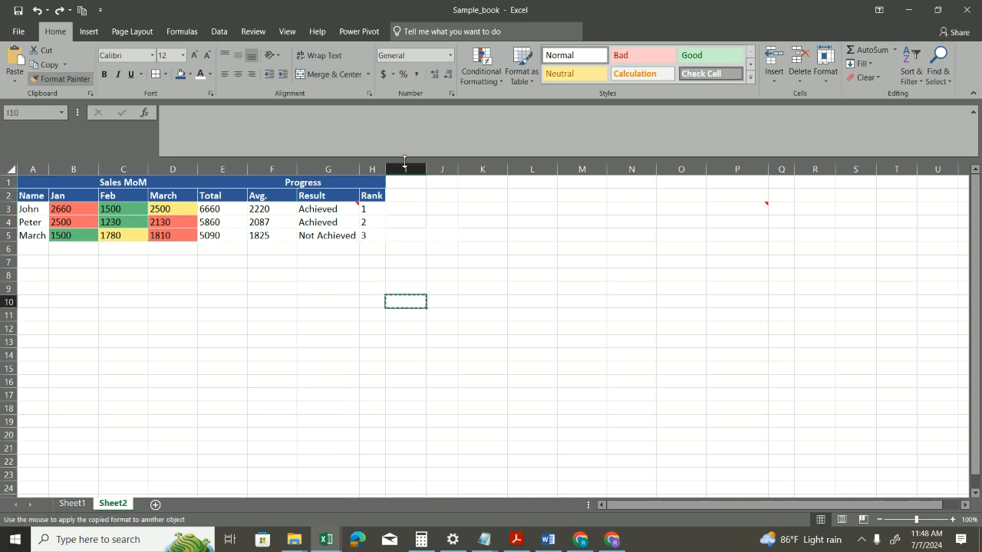
left_click(414, 165)
left_click(456, 226)
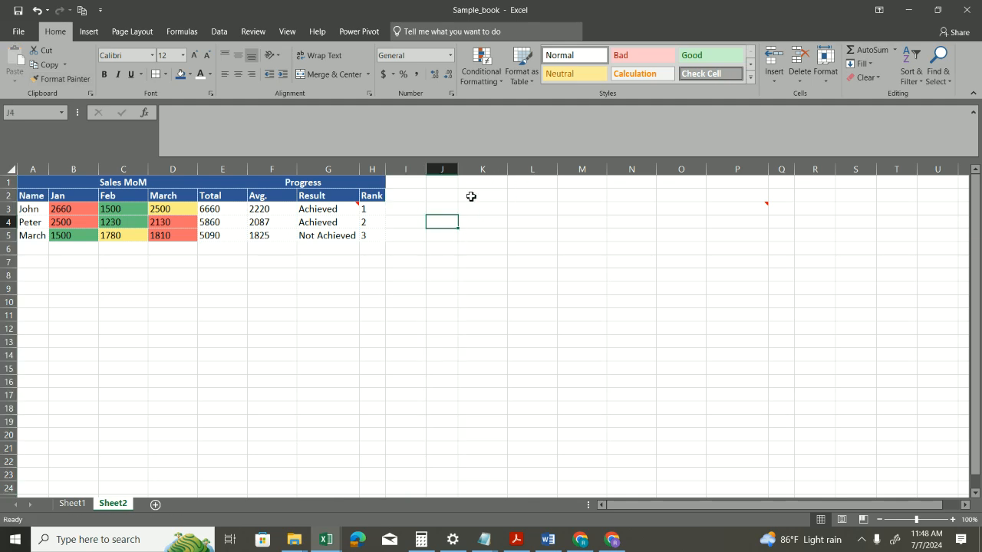
Step: Delete column P with its stray comment, and widen the narrow column that takes its place to about its neighbours' width
left_click(476, 185)
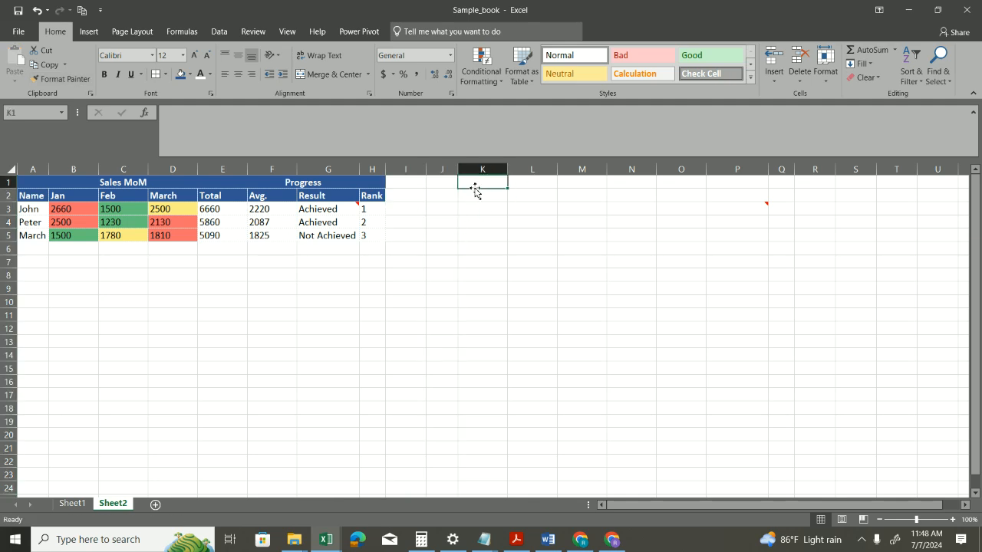
right_click(758, 174)
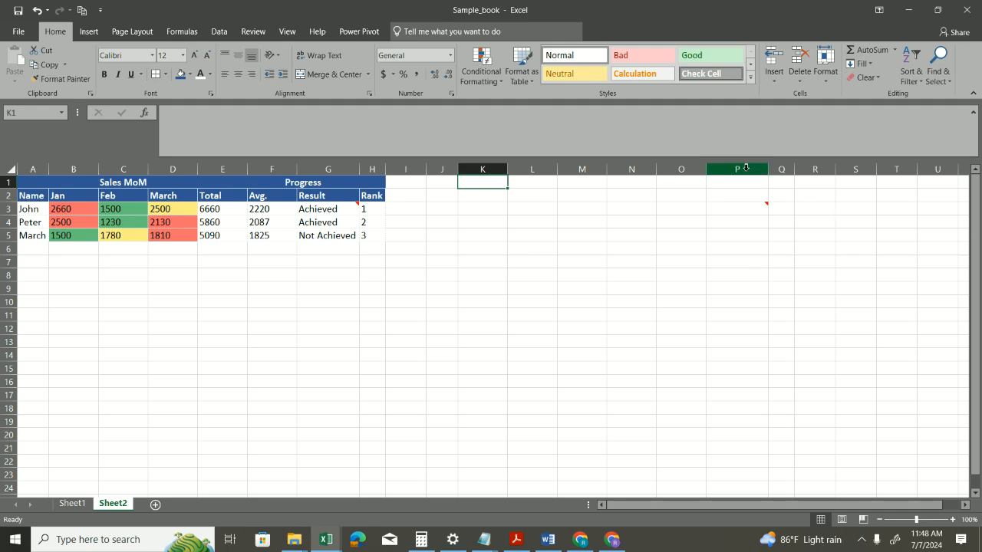
left_click(754, 271)
left_click(517, 199)
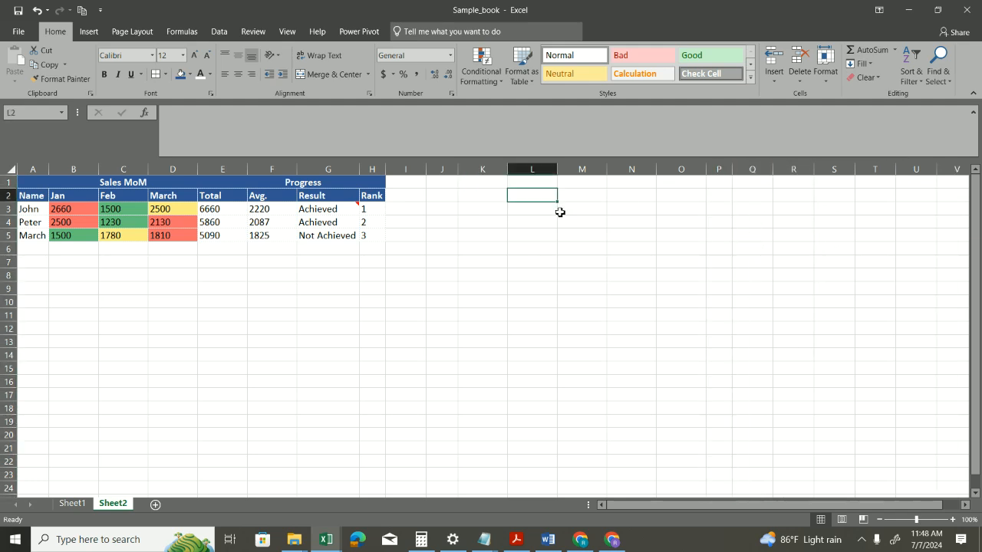
left_click_drag(471, 185, 742, 178)
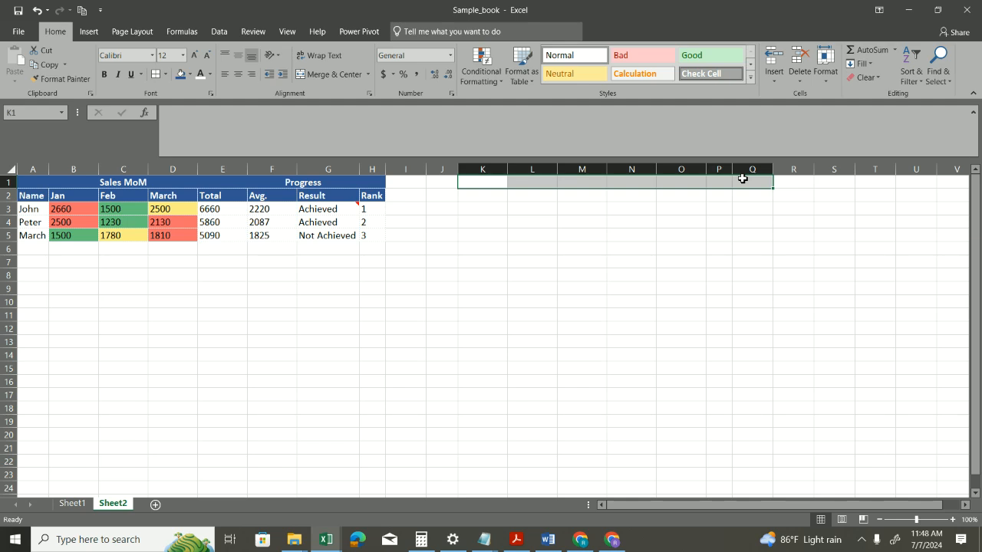
left_click_drag(733, 169, 756, 169)
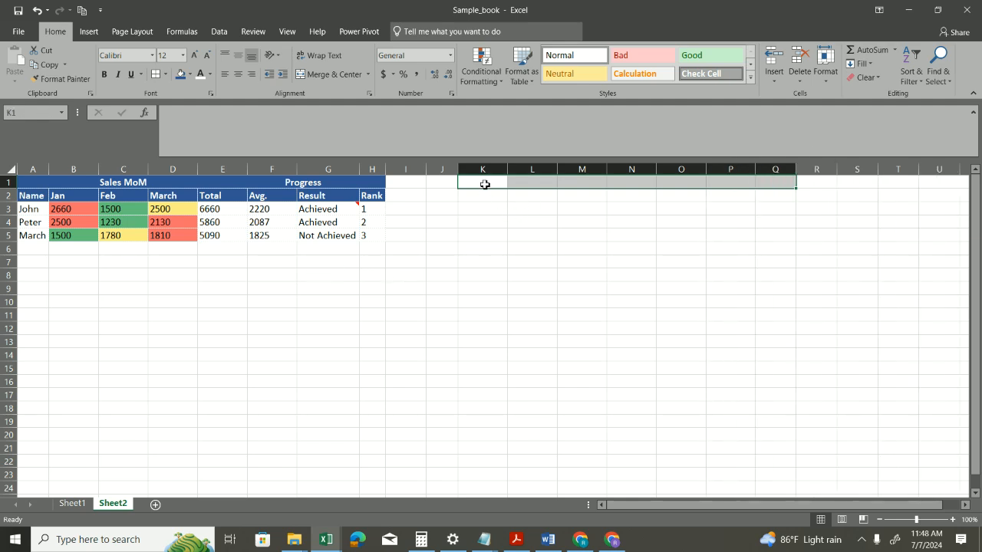
Step: Copy the sales table A1:H5 and paste only its column widths at K1 with Paste Special
left_click(71, 183)
key("ctrl+a")
key("ctrl+c")
left_click(504, 187)
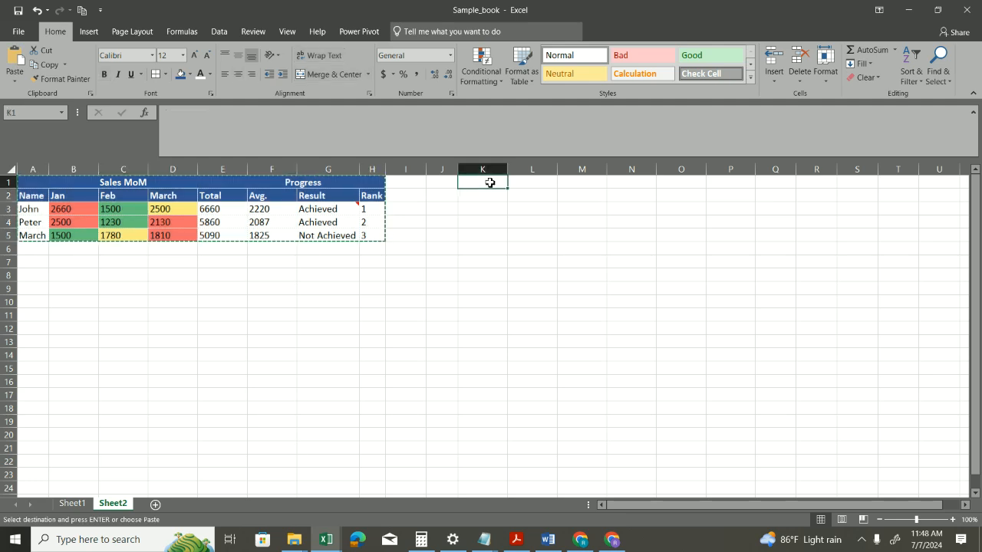
key("ctrl+alt+v")
left_click(503, 280)
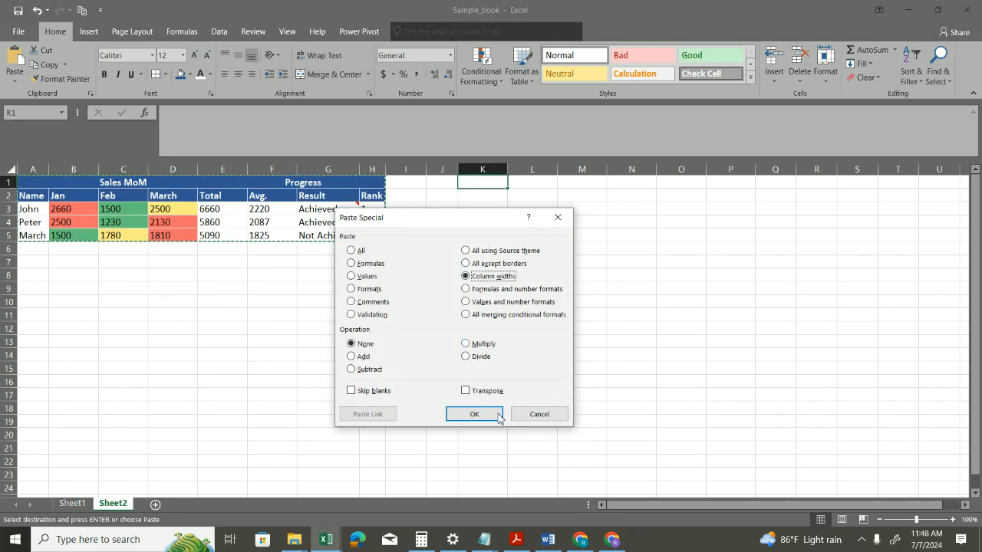
left_click(489, 414)
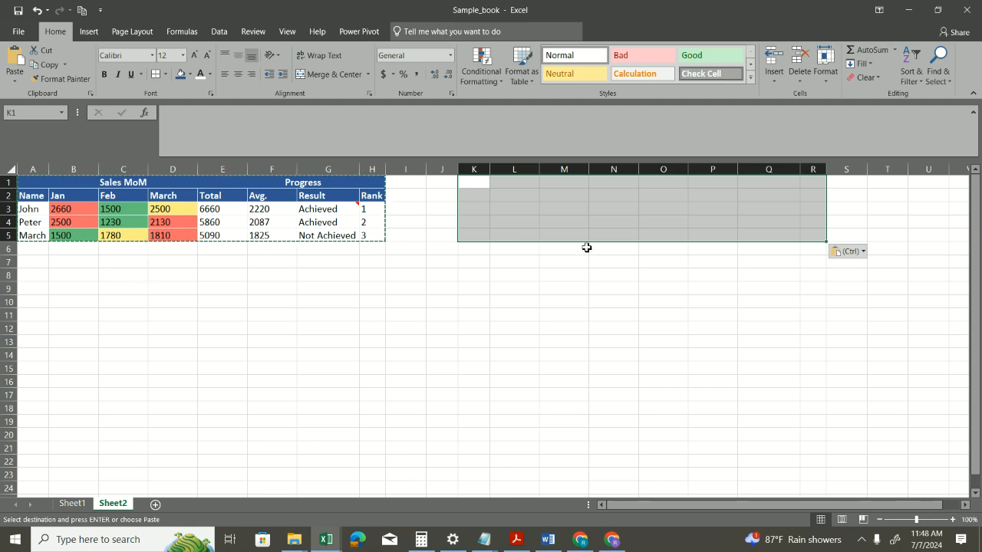
left_click(484, 182)
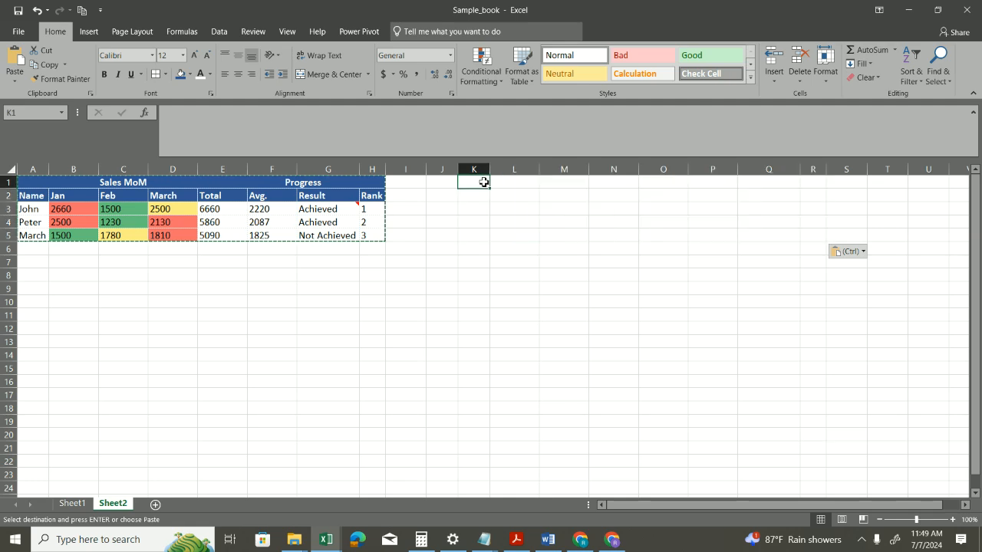
Step: Paste the copied table at A9 with Formulas and number formats, and check the pasted Avg. cells F11:F13
left_click_drag(28, 186, 373, 226)
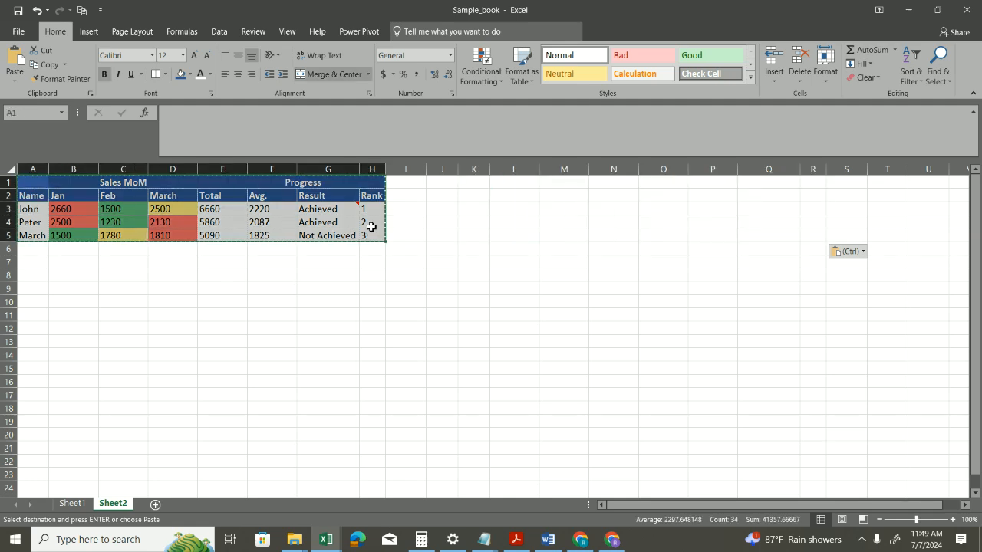
left_click(41, 289)
key("ctrl+alt+v")
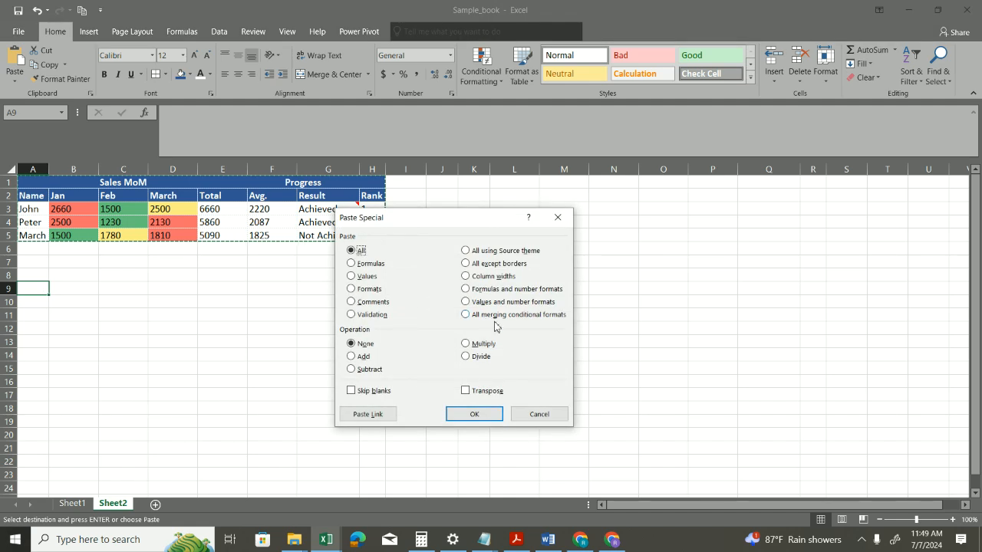
left_click(491, 290)
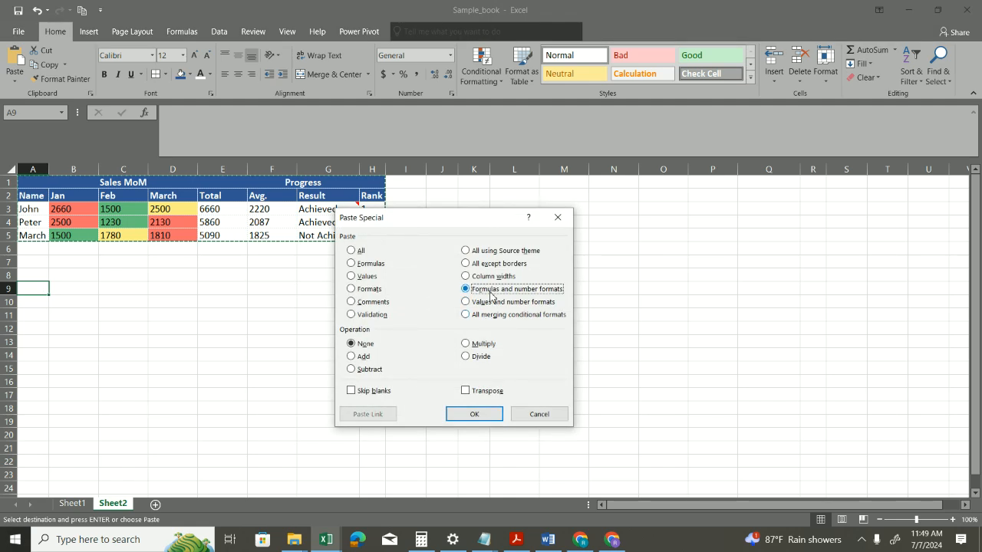
left_click(482, 418)
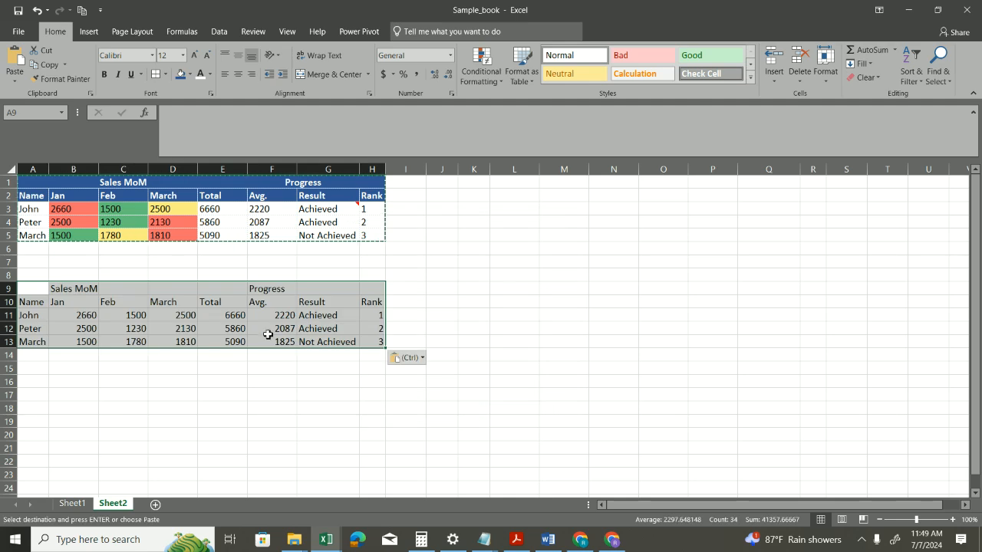
left_click(272, 317)
left_click(274, 329)
left_click(282, 342)
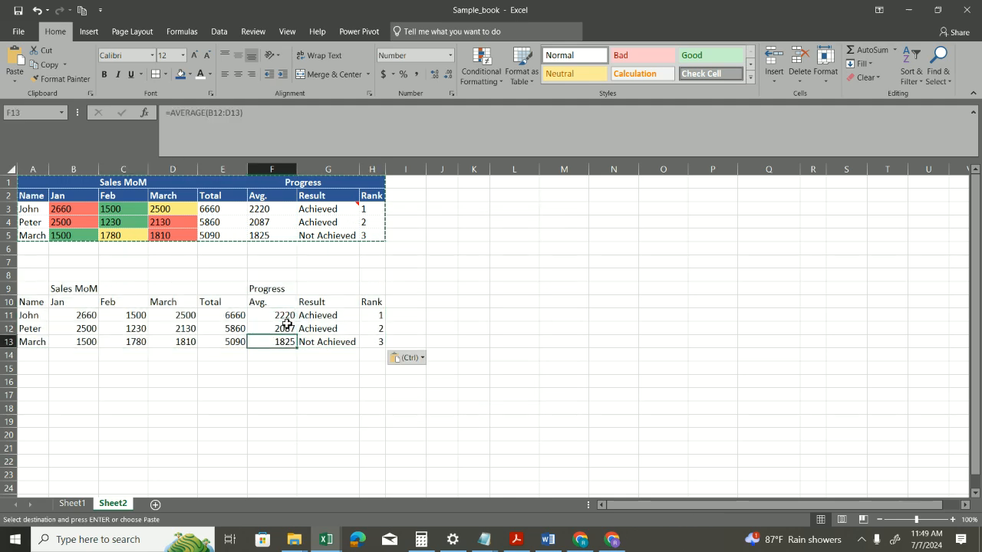
Step: Undo the Formulas and number formats paste at A9, and open Paste Special on A9 to view its Operation options before cancelling
key("ctrl+z")
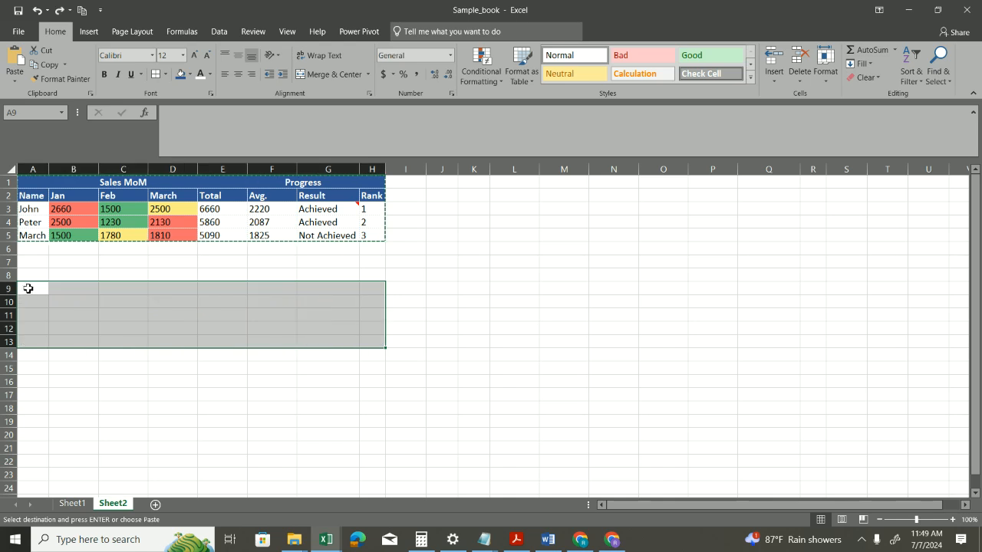
left_click(36, 289)
key("ctrl+alt+v")
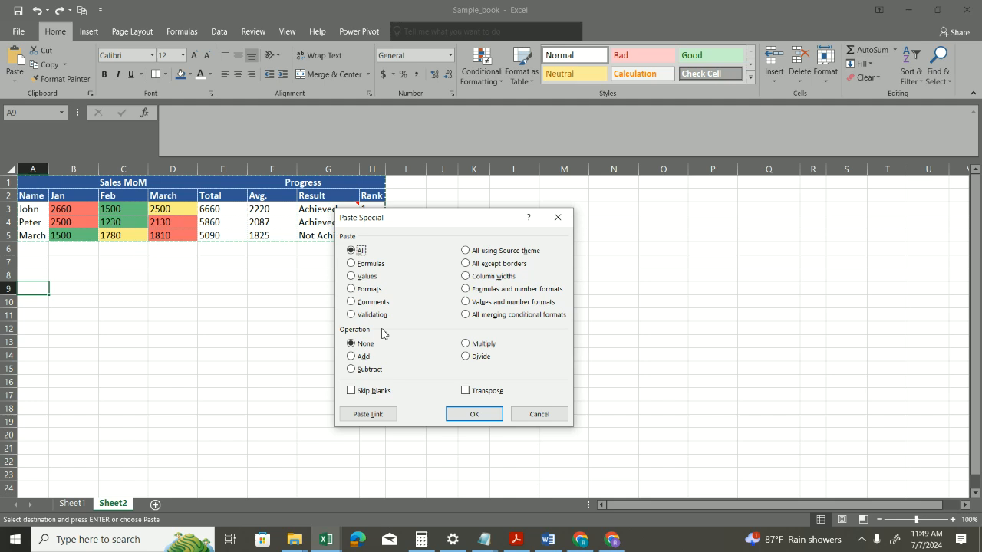
left_click(527, 418)
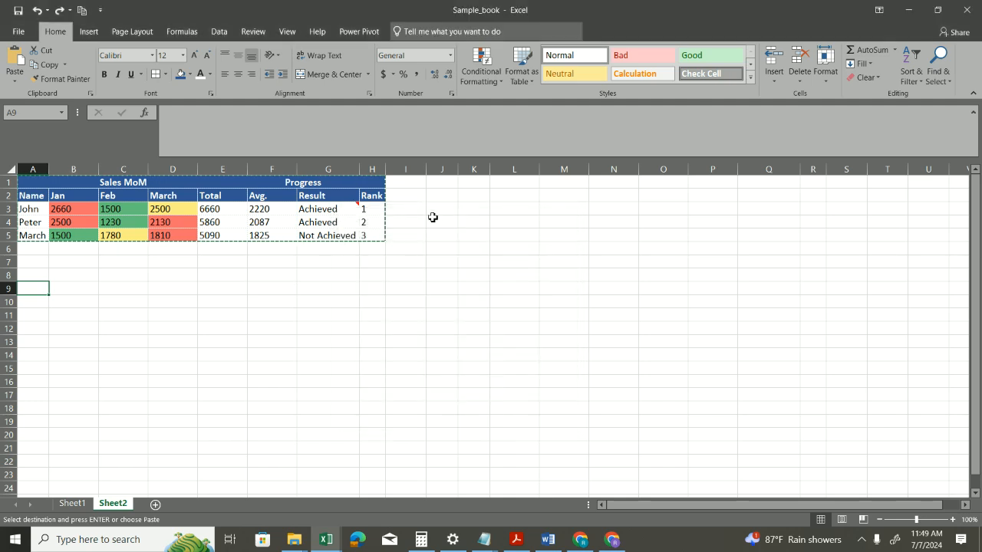
Step: Enter 10 in cell I3 beside the Rank column
left_click(417, 210)
type("10")
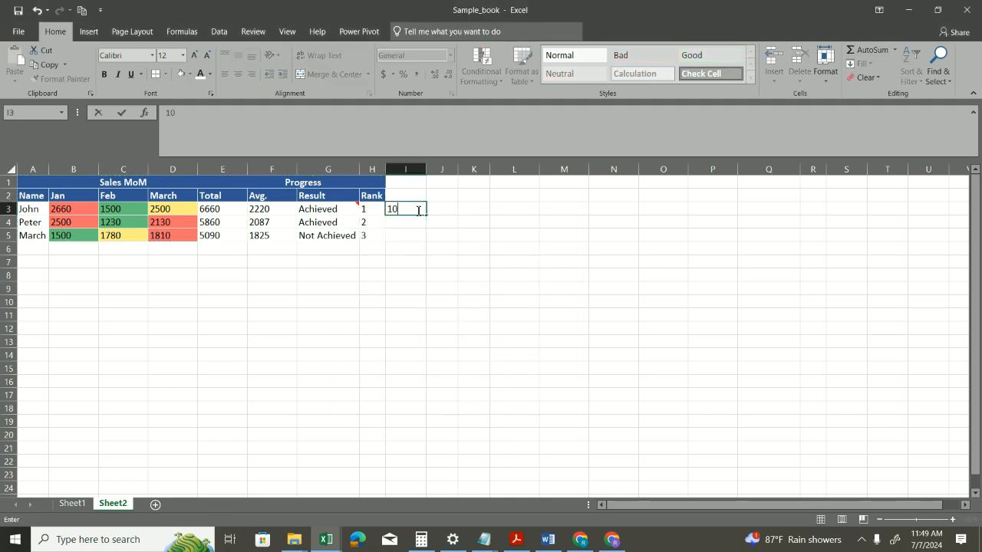
key("Return")
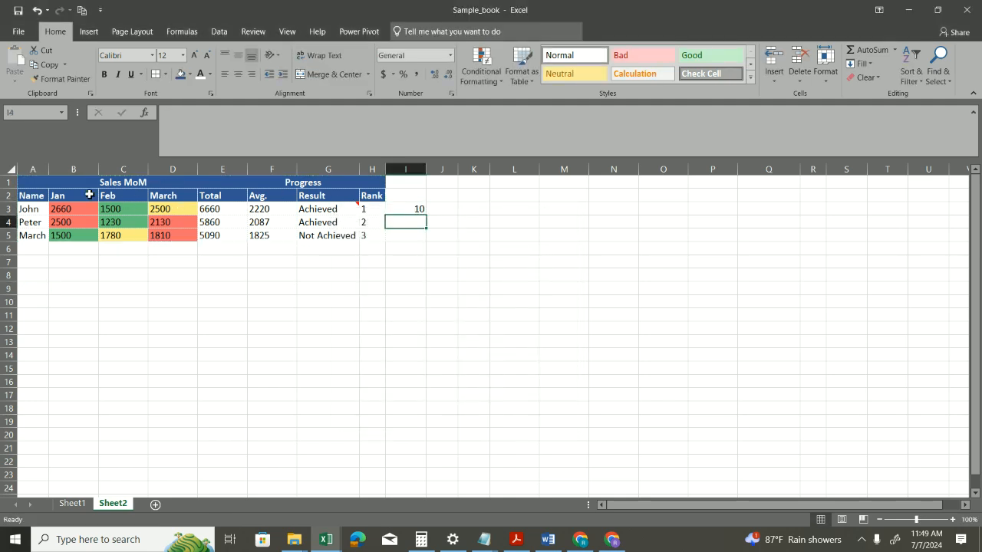
left_click_drag(58, 184, 330, 232)
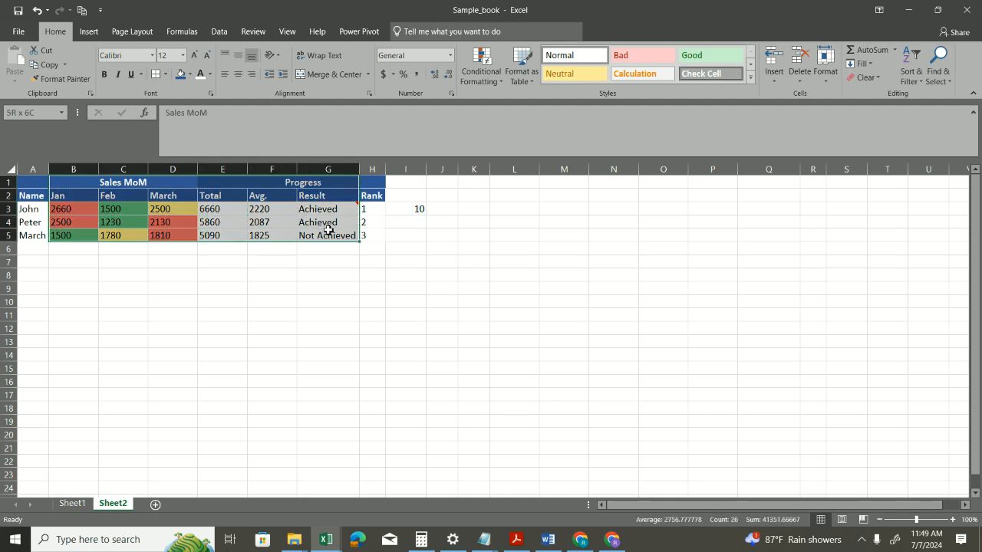
Step: Copy cell I3 and add its value to the March sales in D3:D5 using Paste Special with Values and Add
left_click(417, 208)
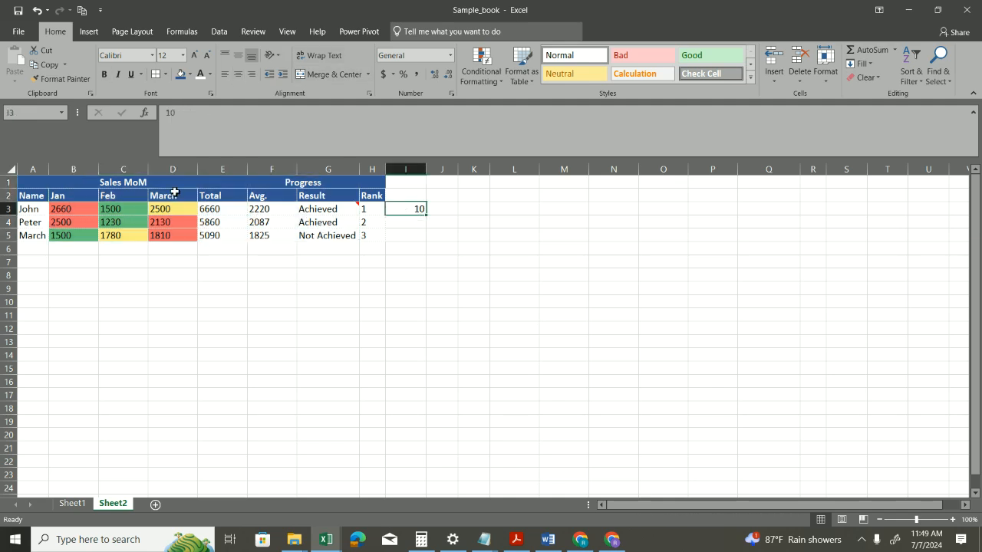
key("ctrl+c")
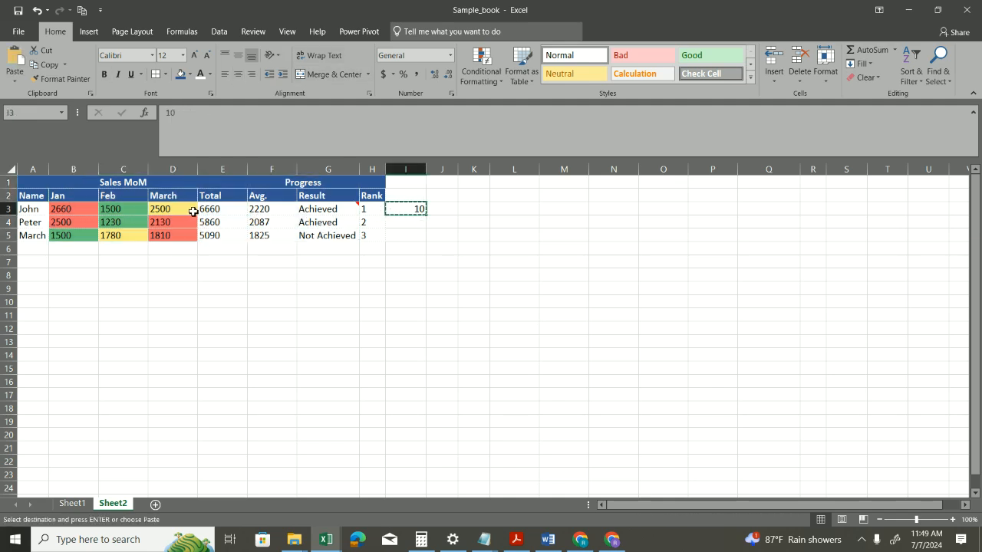
left_click_drag(180, 211, 179, 233)
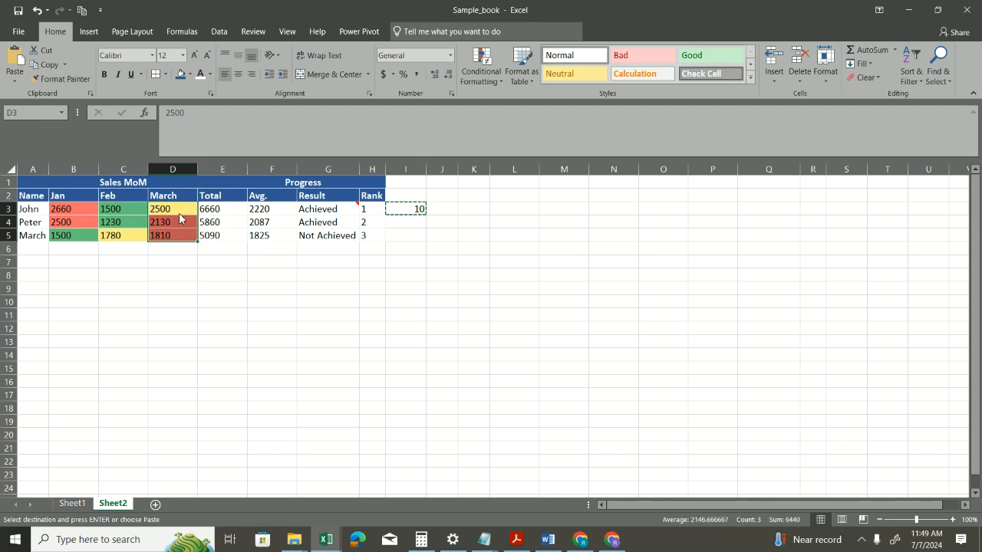
key("ctrl+alt+v")
left_click(361, 358)
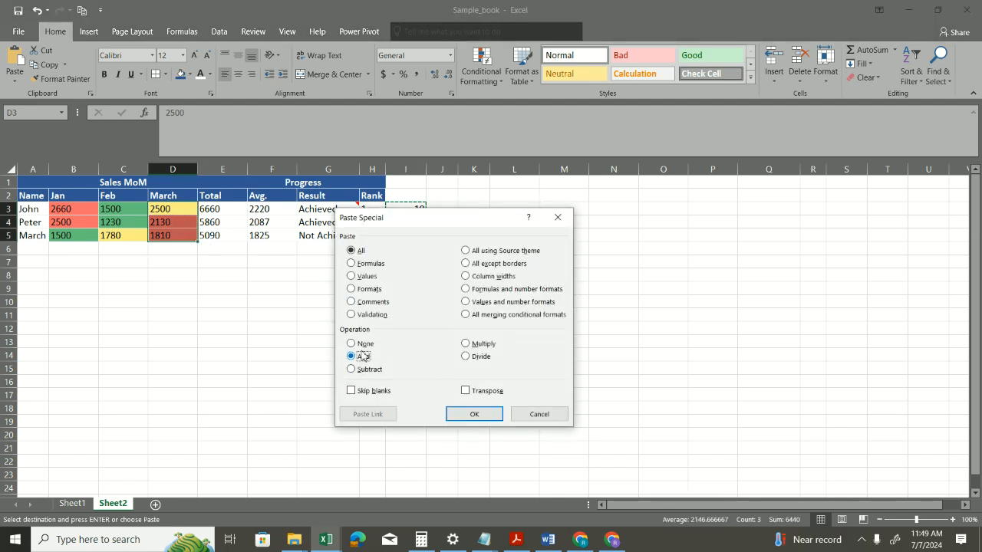
left_click(362, 278)
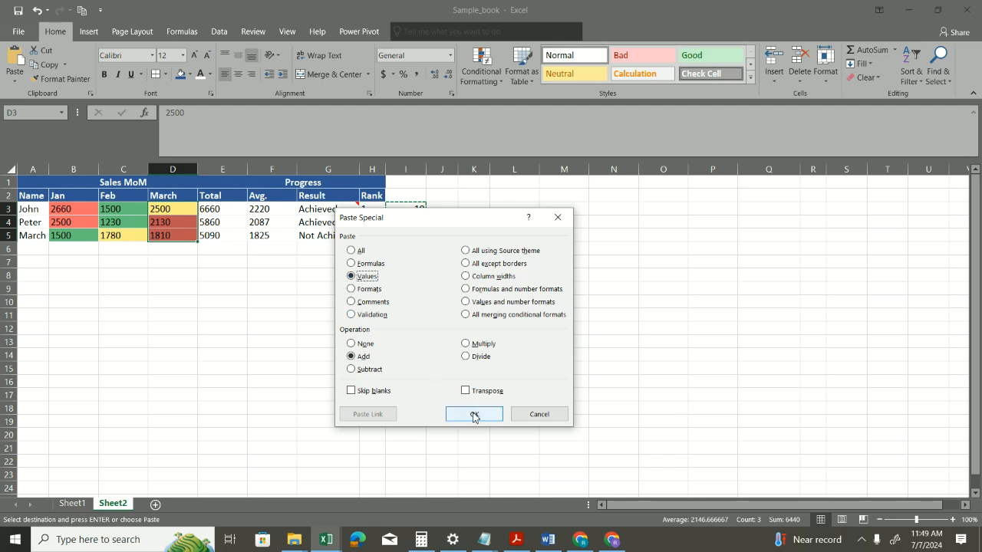
left_click(474, 415)
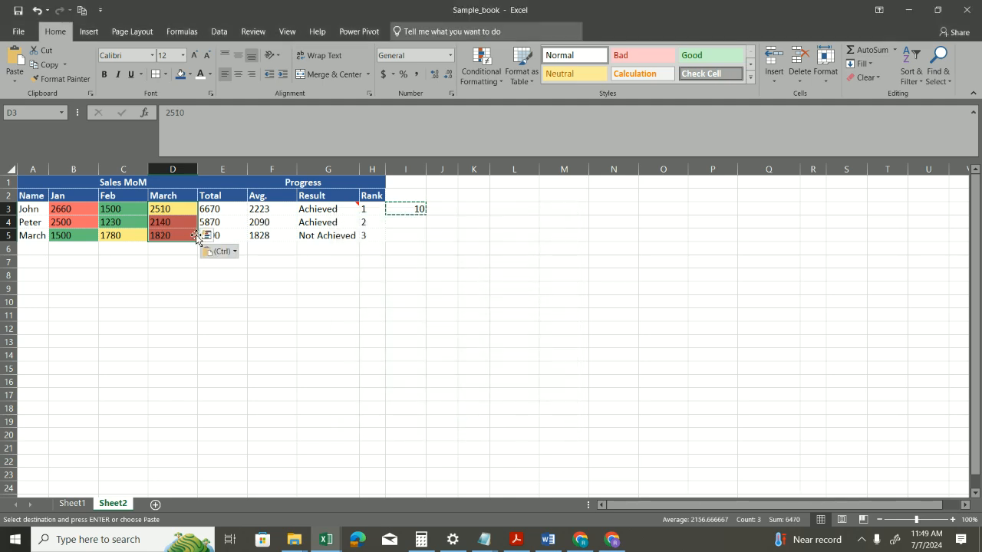
Step: Inspect the March sales in D3:D5, the Total formula in E3 and the source cell I3
left_click_drag(180, 216, 178, 233)
left_click(184, 213)
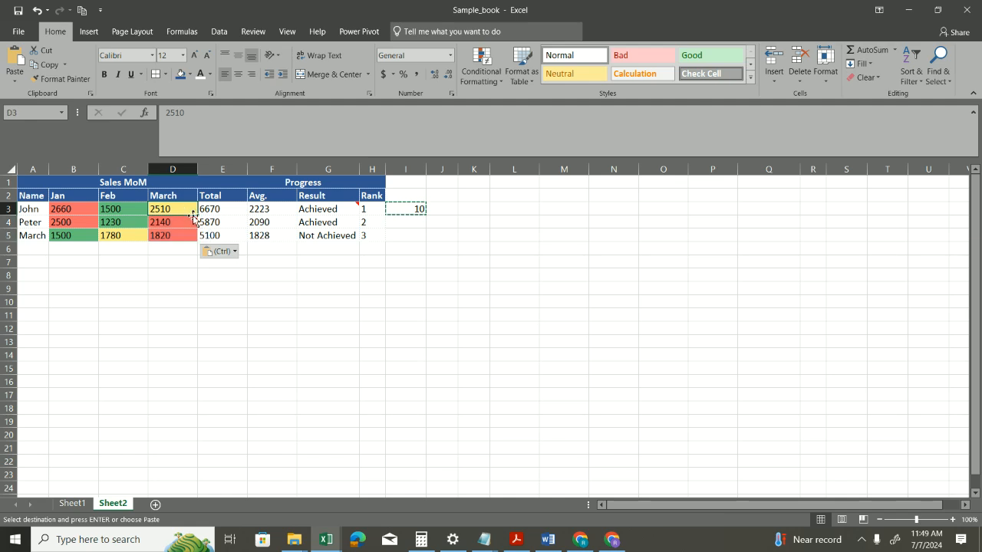
left_click(214, 209)
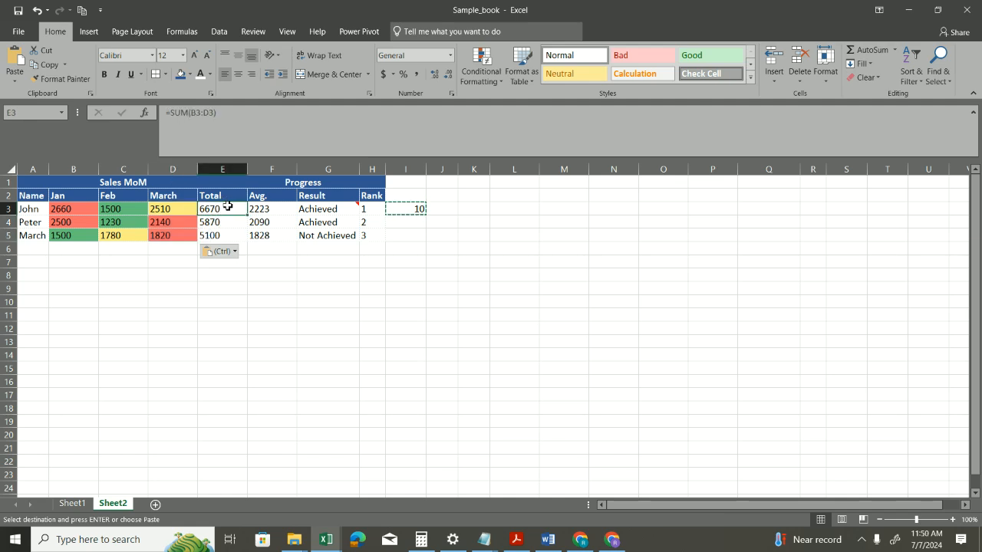
left_click(396, 207)
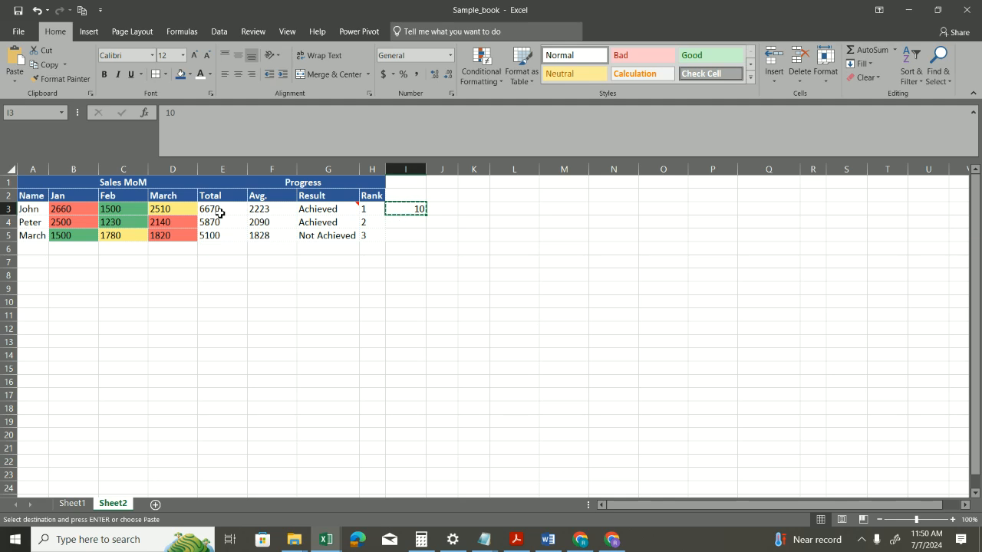
Step: Add the copied I3 value to the Total formulas in E3:E5 using Paste Special with All and Add, and check each cell's formula
left_click_drag(222, 212, 225, 237)
key("ctrl+alt+v")
left_click(361, 357)
left_click(473, 414)
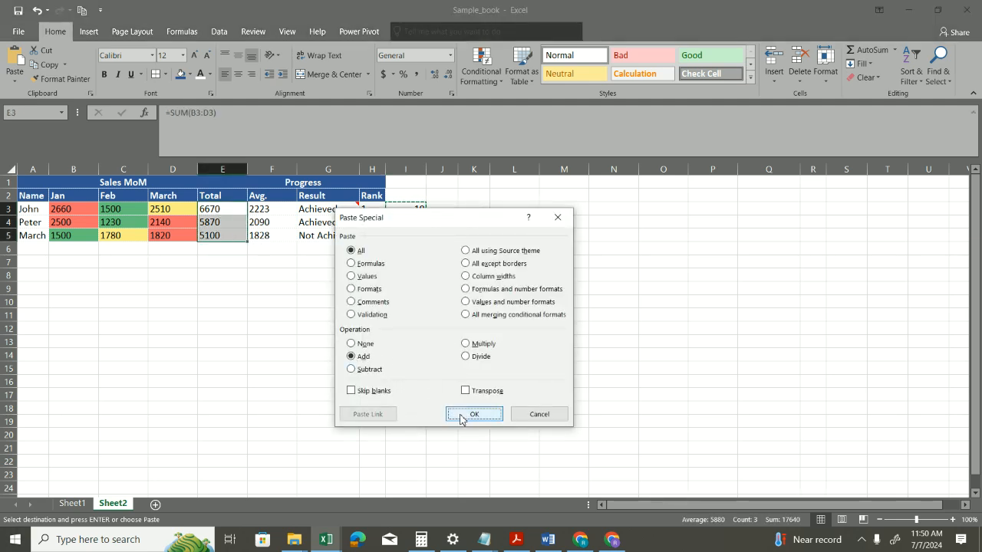
left_click(209, 209)
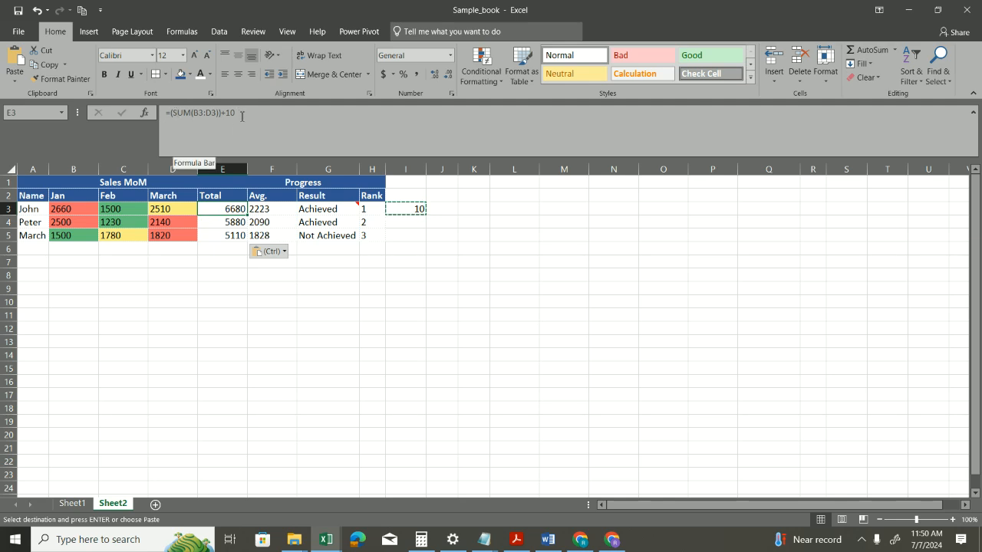
left_click(233, 224)
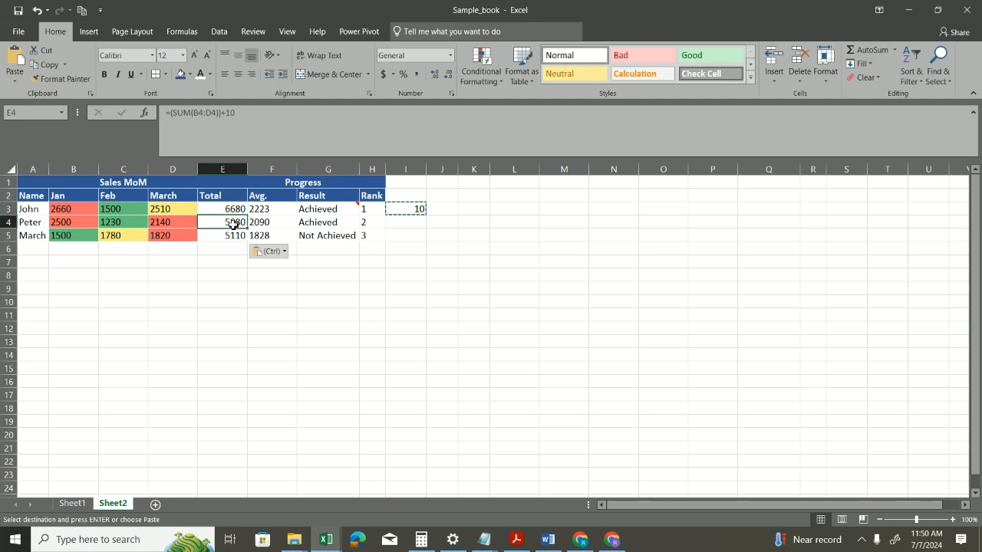
left_click(236, 237)
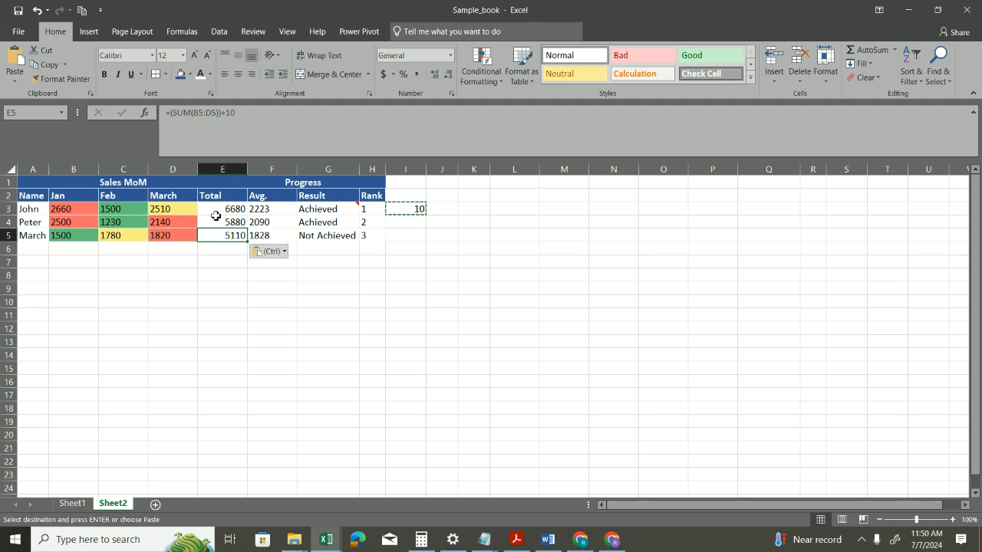
Step: Copy the sales table in A2:H5 and open Paste Special
left_click_drag(38, 196, 362, 238)
key("ctrl+c")
key("ctrl+alt+v")
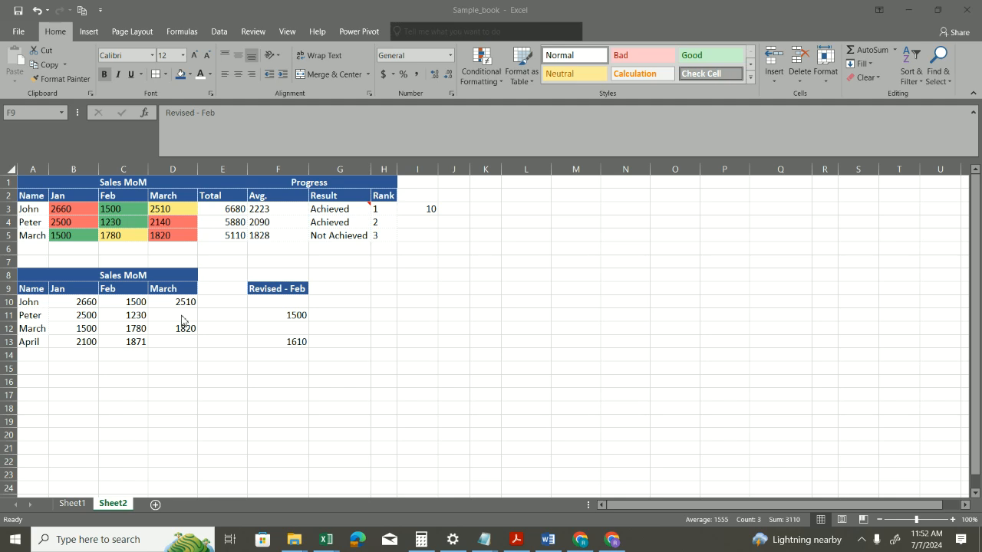
Step: Copy the cells under the Revised - Feb header, F10:F13, including the blank ones
left_click(282, 291)
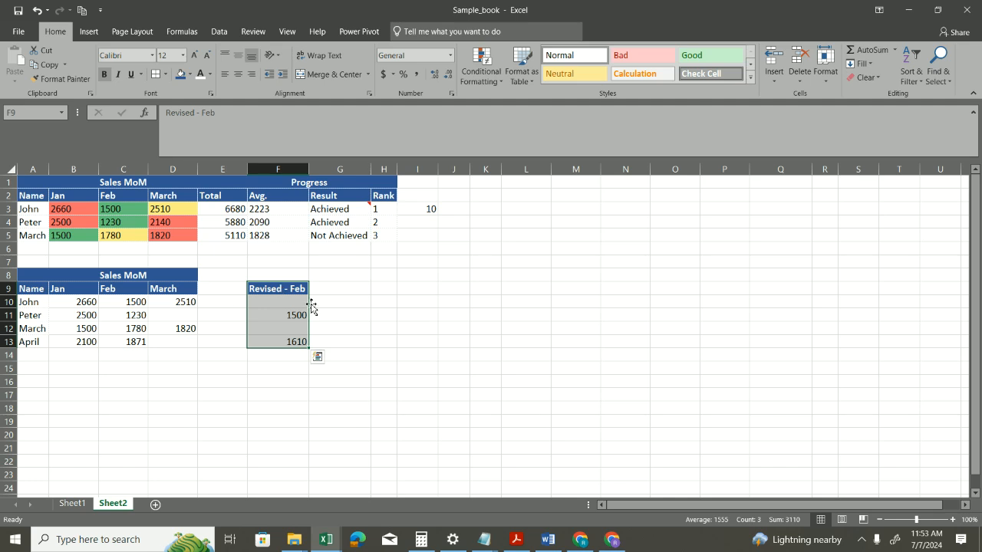
left_click_drag(292, 300, 296, 340)
key("ctrl+c")
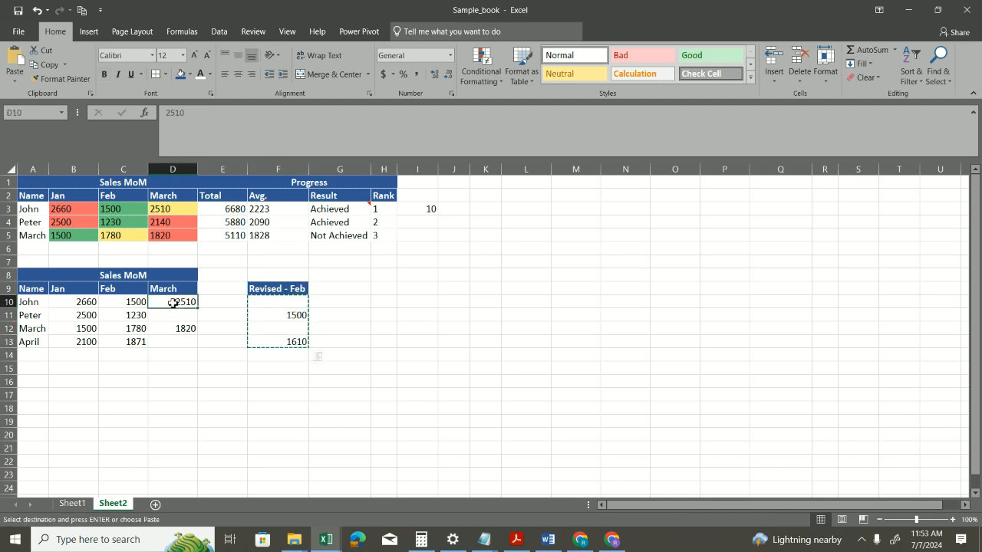
Step: Try a plain paste of the copied range over the March sales starting at D10, and undo it
left_click(173, 306)
key("ctrl+v")
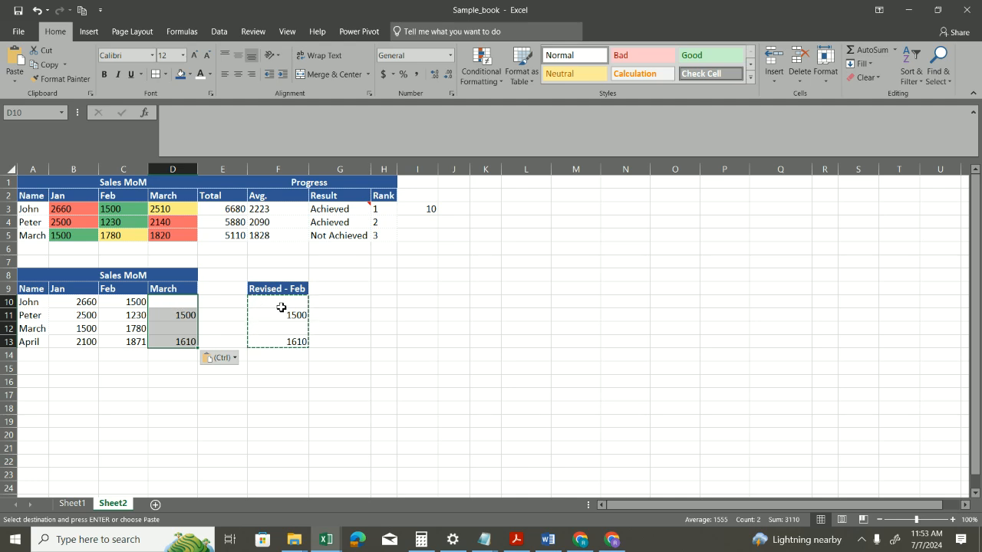
key("ctrl+z")
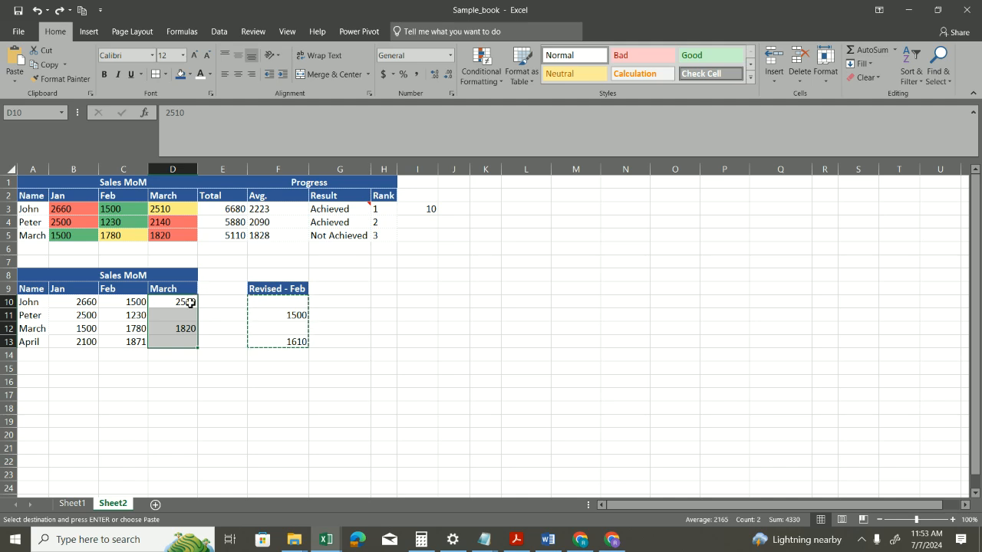
Step: Paste the copied F10:F13 range onto the March sales from D10 using Paste Special with All and Skip blanks enabled
left_click(189, 303)
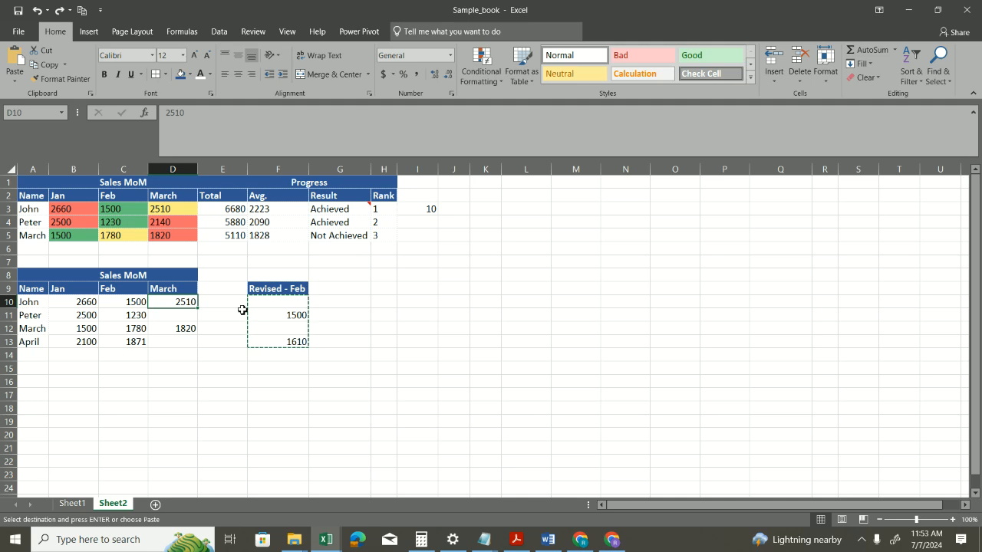
left_click_drag(272, 305, 288, 343)
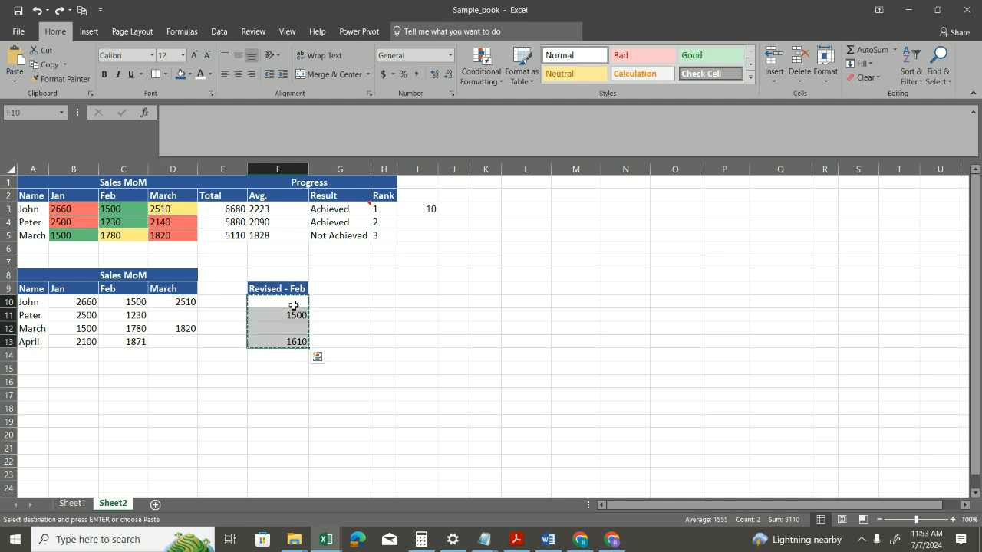
left_click(191, 303)
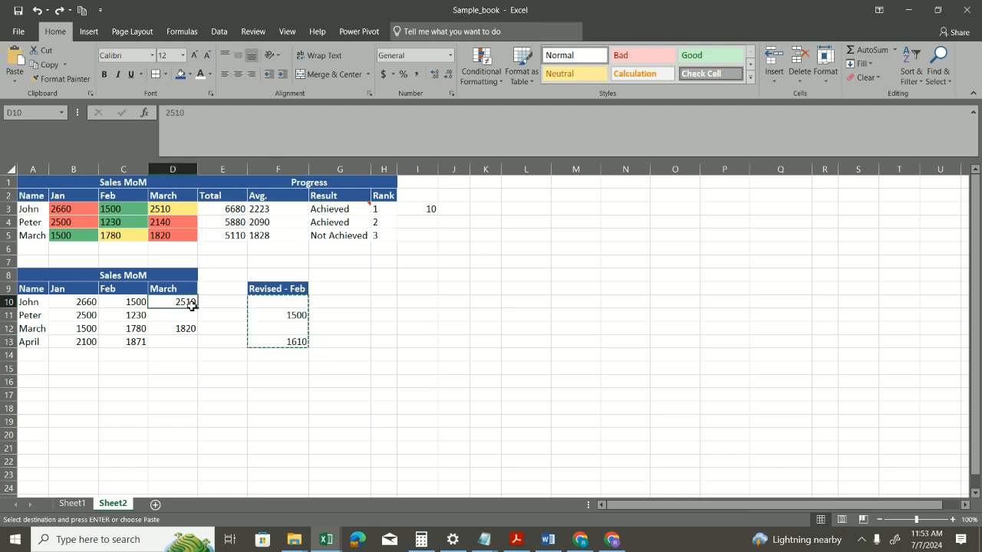
key("ctrl+alt+v")
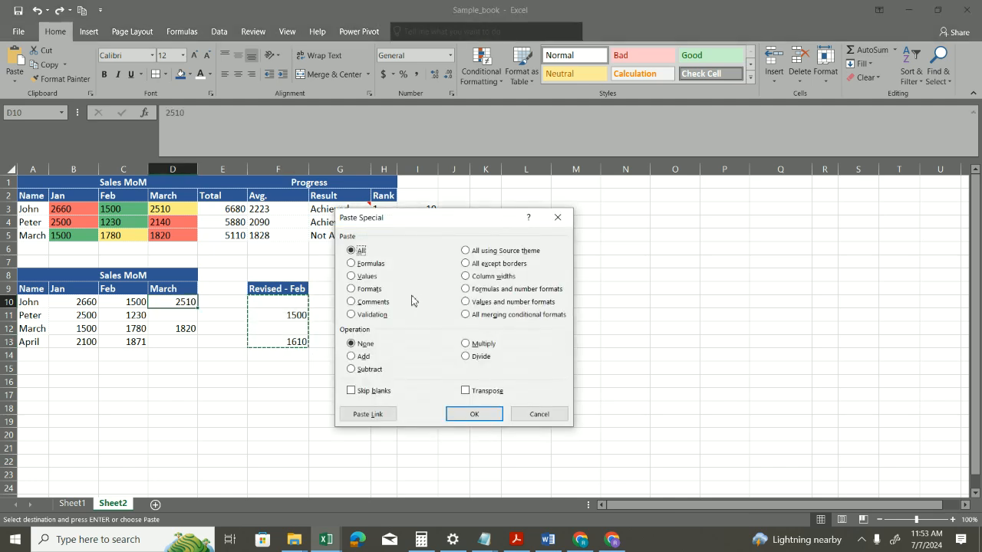
left_click(366, 393)
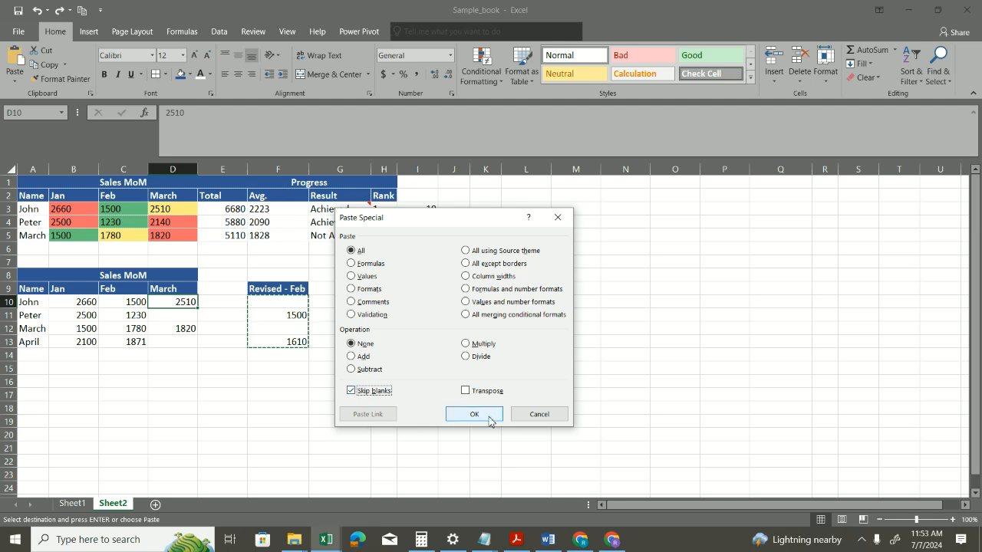
left_click(474, 415)
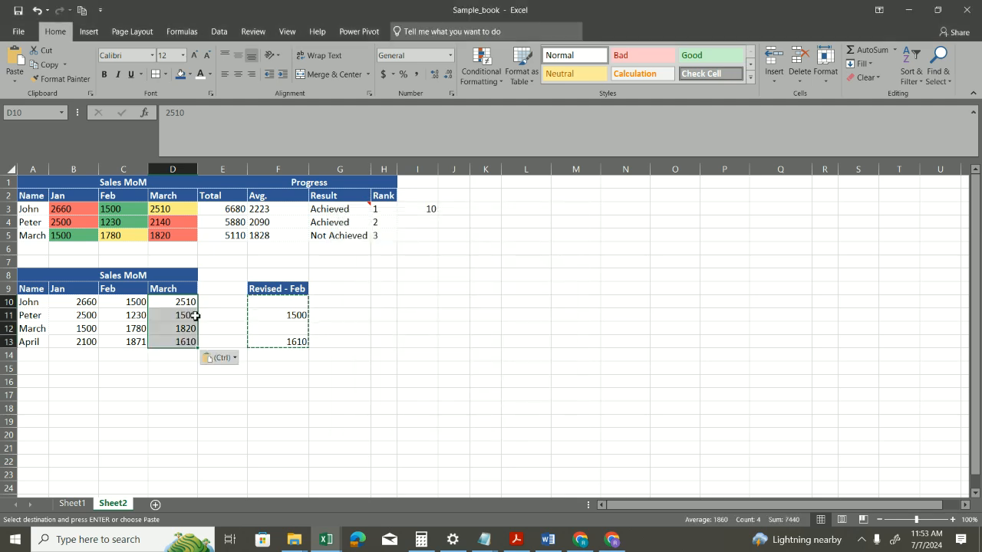